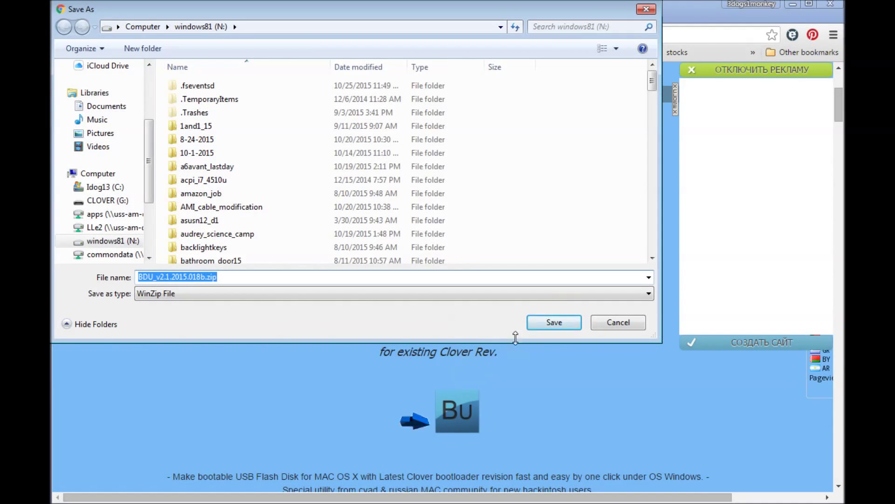
Step: Save BDU_v2.1.2015.018b.zip to the windows81 (N:) drive and extract it into a folder of the same name with 7-Zip
click(551, 325)
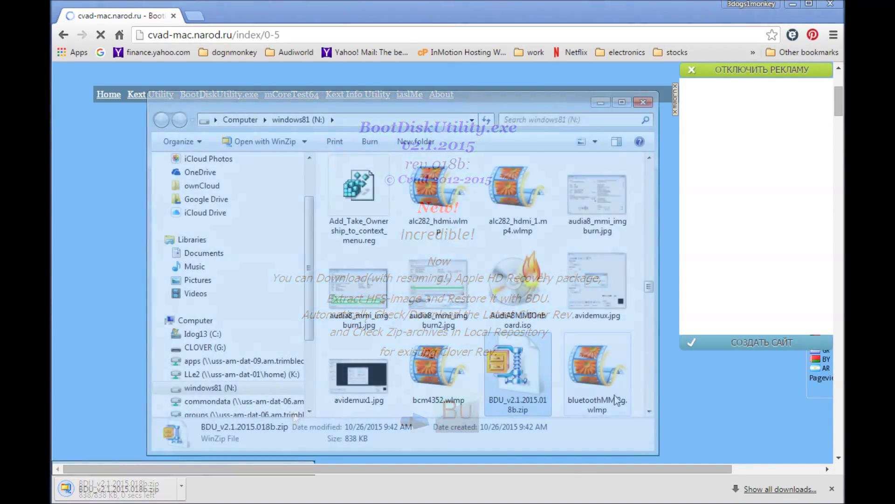
right_click(532, 390)
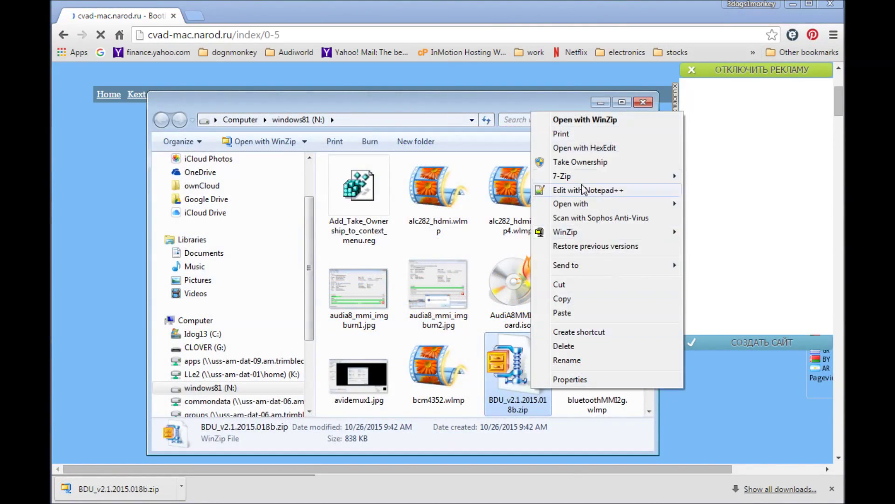
mouse_move(562, 176)
click(718, 219)
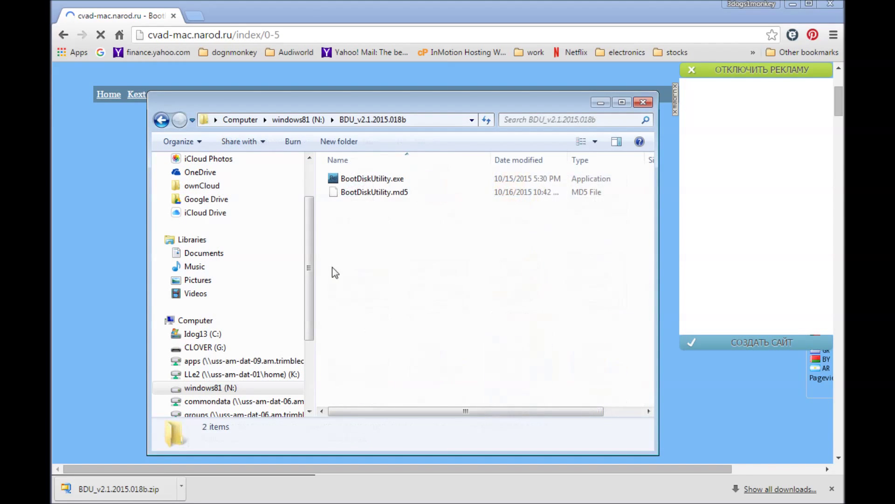
Step: Run BootDiskUtility.exe as administrator and select the USB DISK 3.0 flash drive as the destination disk
right_click(383, 178)
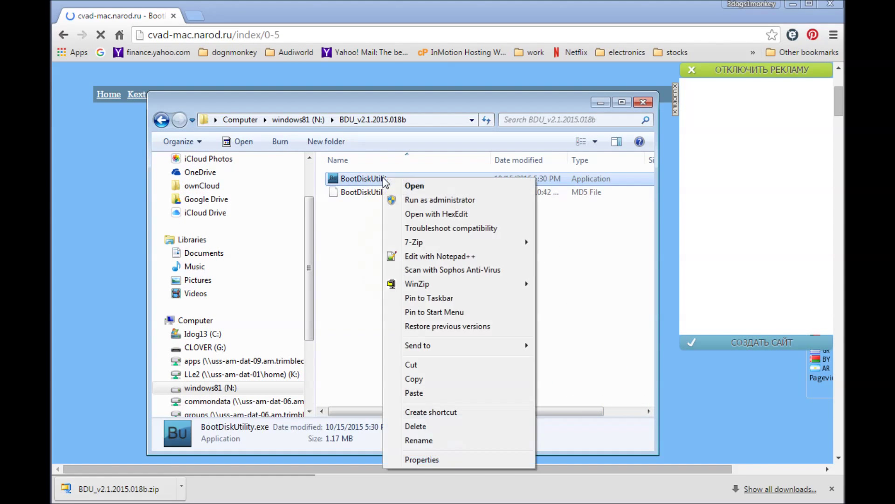
click(424, 200)
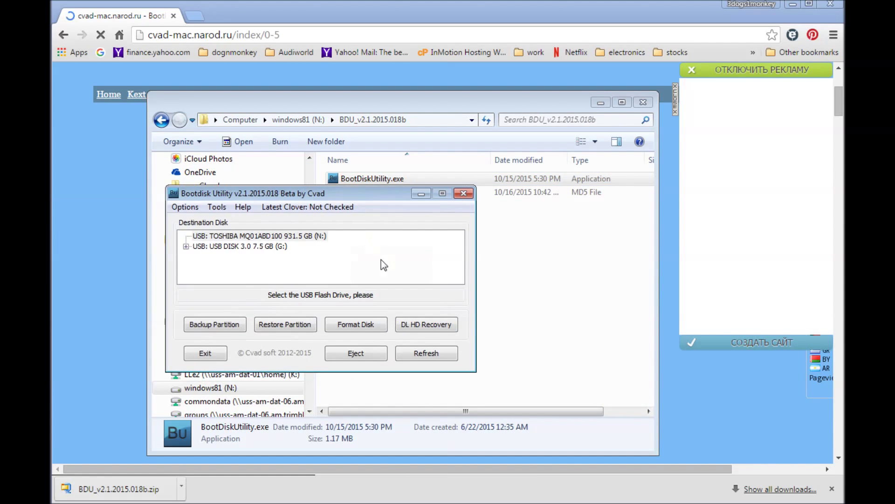
click(186, 246)
click(242, 247)
Step: Set the boot partition size to 300 MB in the Bootdisk Utility configuration
click(185, 207)
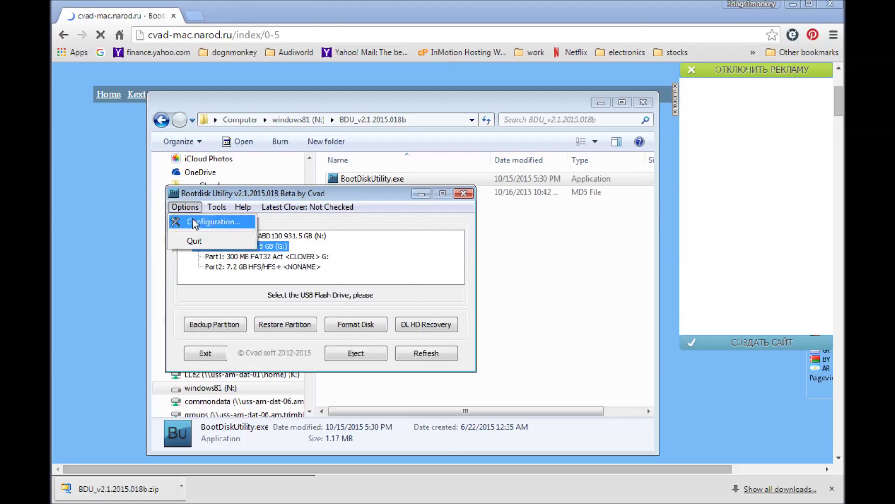
click(195, 220)
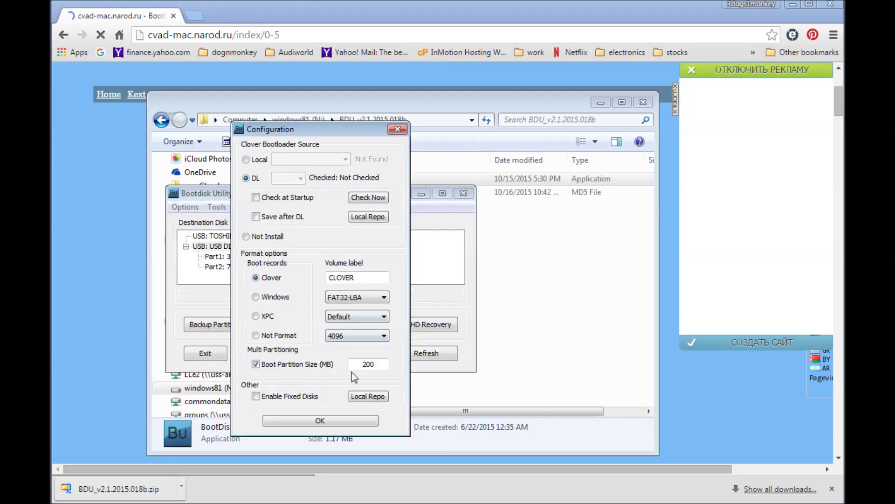
text(3)
click(312, 421)
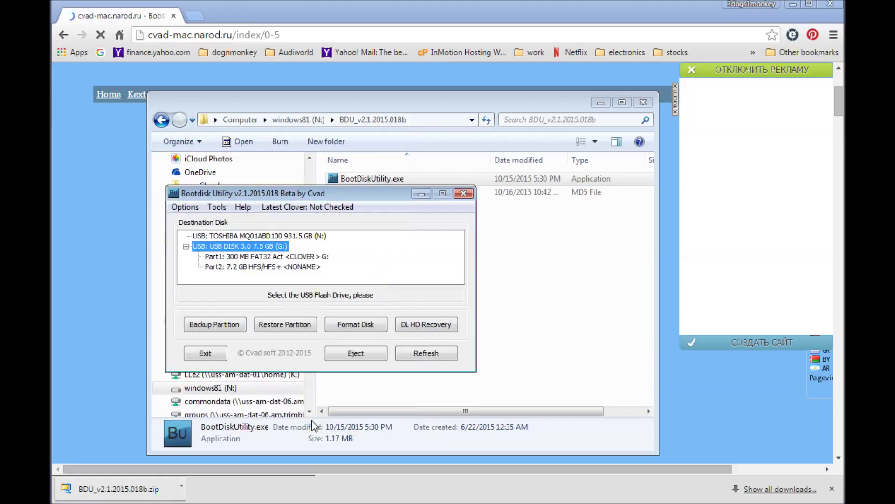
Step: Format the USB DISK 3.0 drive with the latest Clover bootloader, accepting that all its data is destroyed
click(367, 325)
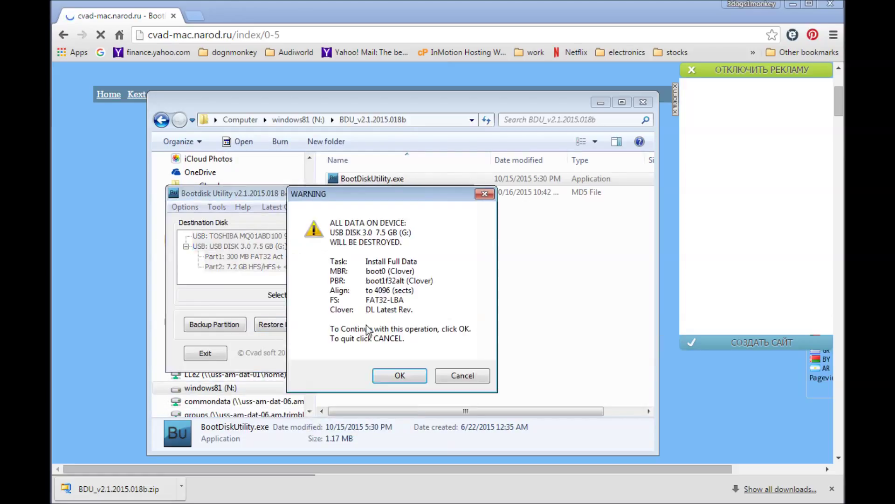
click(397, 377)
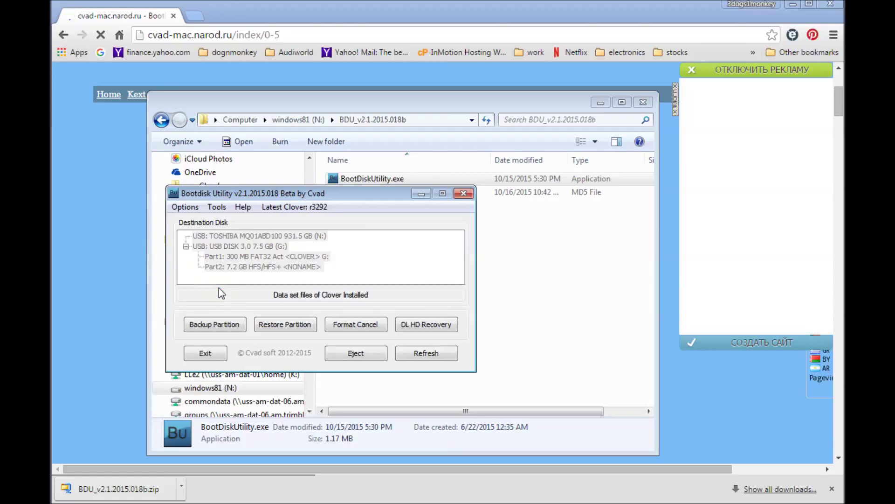
click(230, 257)
click(219, 267)
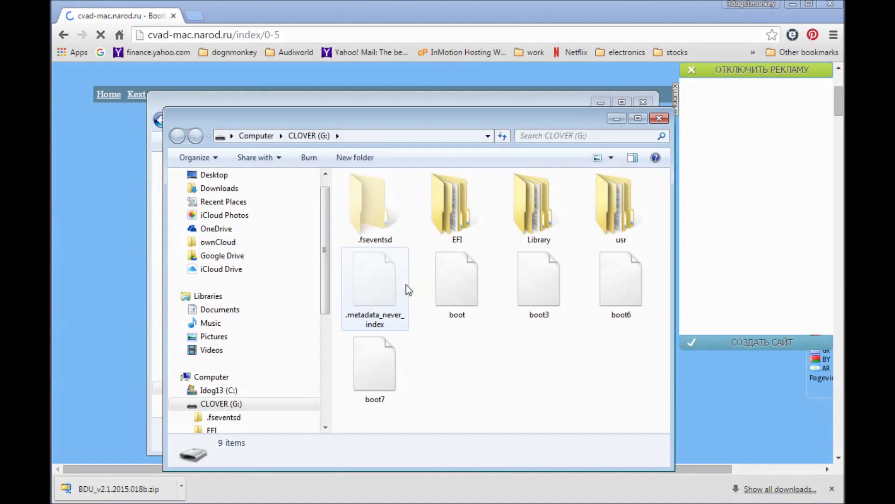
Step: Open EFI\CLOVER on the CLOVER (G:) drive and examine its ACPI\patched and drivers64UEFI folders
click(463, 220)
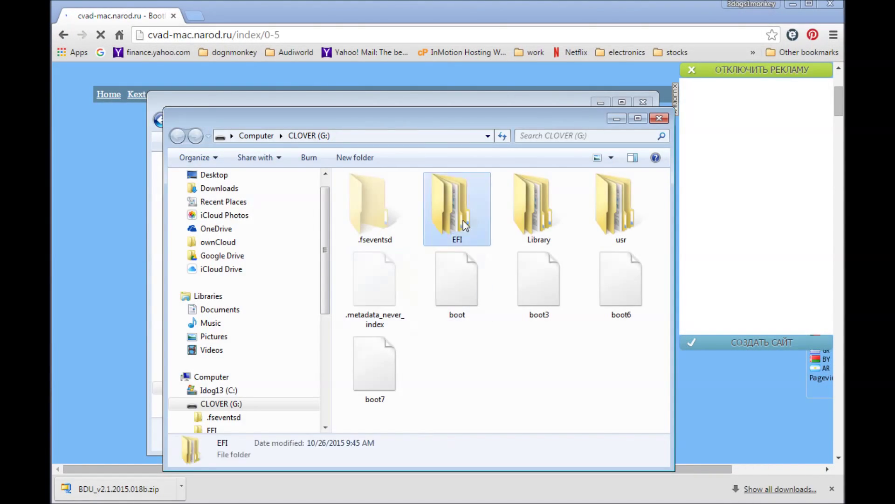
double_click(463, 220)
double_click(372, 208)
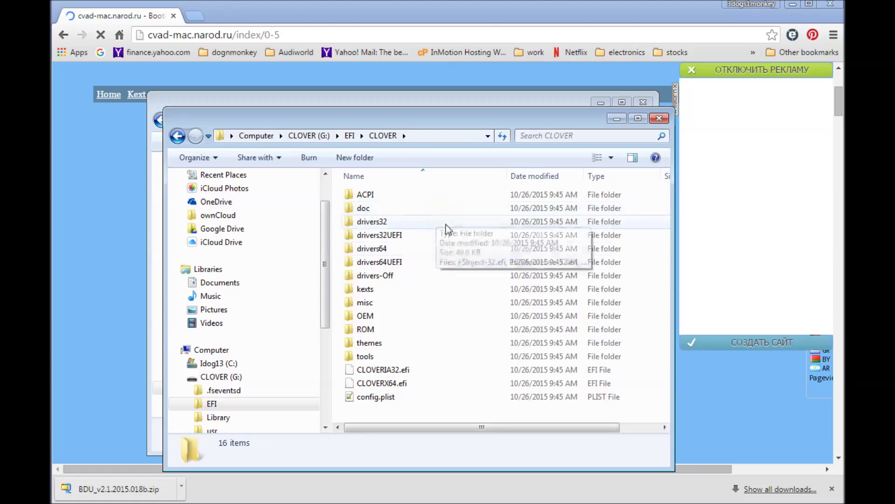
double_click(371, 196)
double_click(389, 209)
click(177, 136)
click(177, 136)
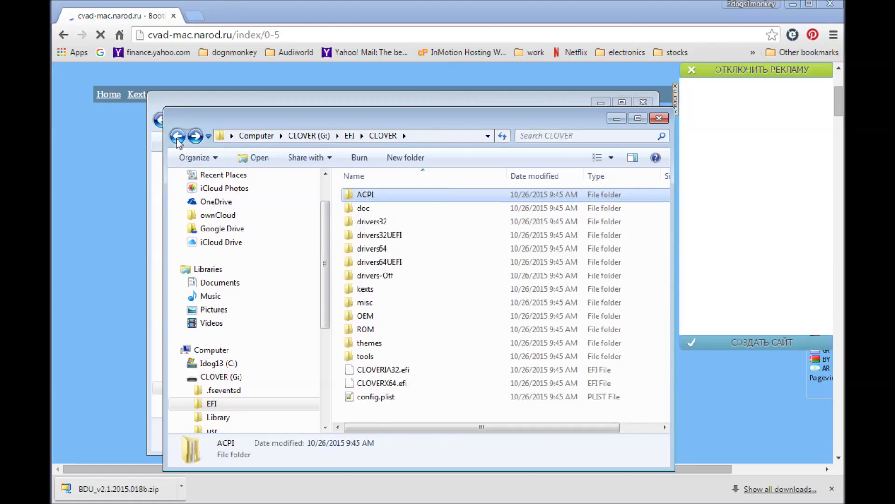
double_click(415, 262)
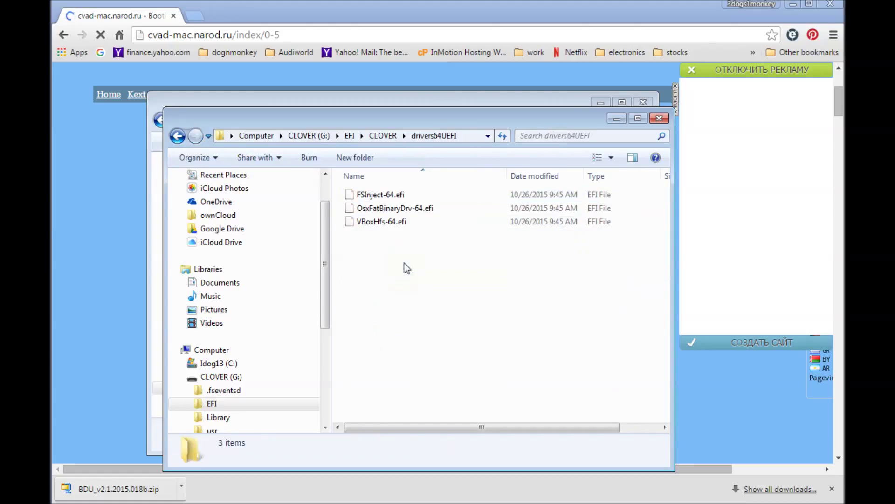
click(178, 136)
Step: Rename config.plist in the EFI\CLOVER folder on G: to configorg.plist
click(399, 397)
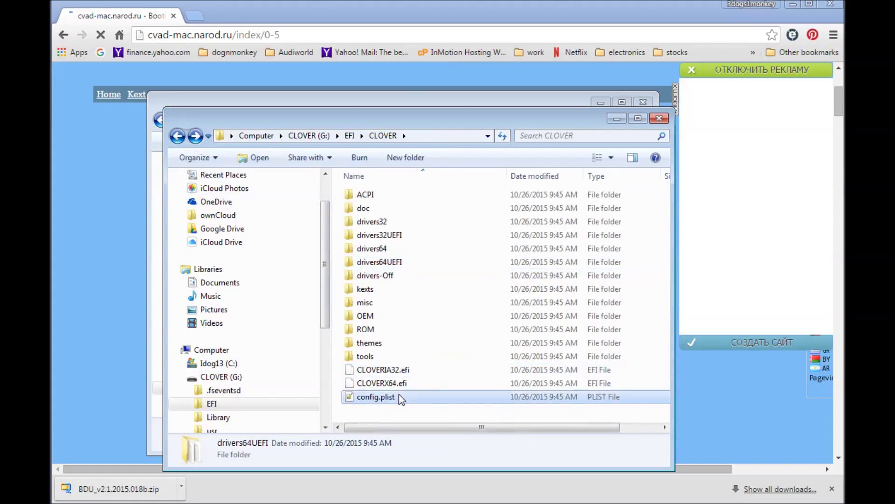
right_click(400, 399)
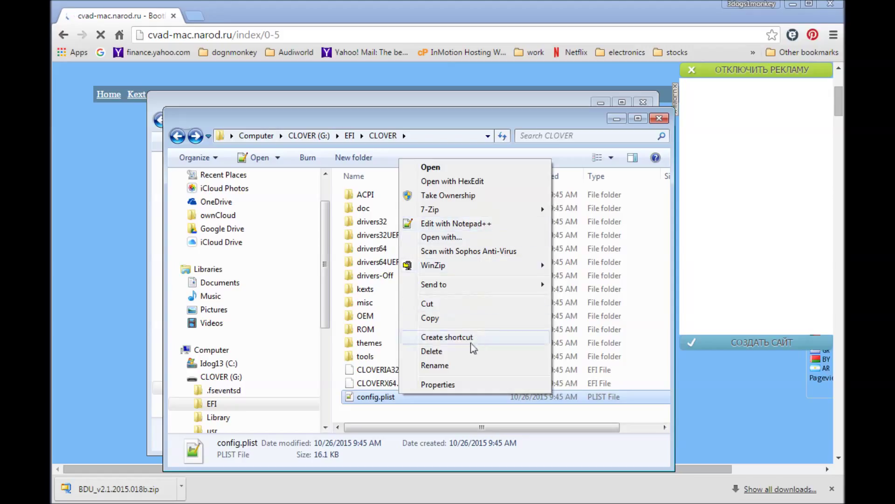
click(461, 365)
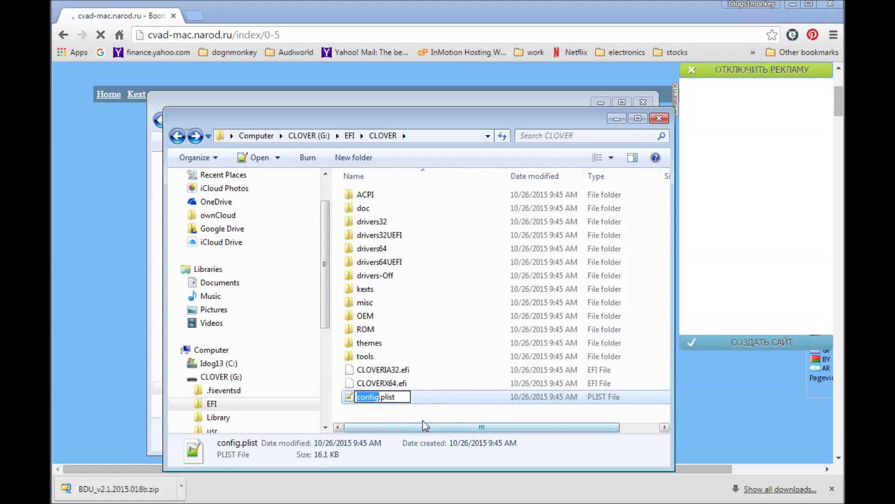
text(org)
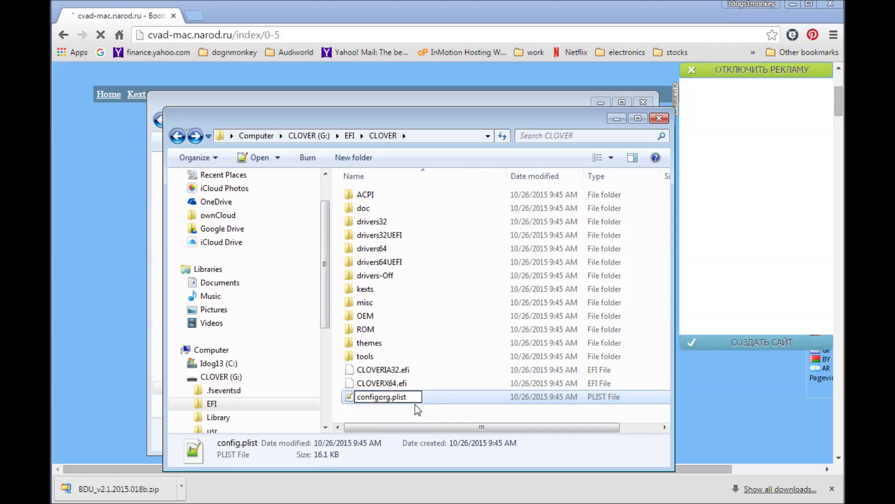
key(Return)
Step: Copy DSDT.aml and SSDT-1.aml to SSDT-4.aml from the CLOVER\ACPI\patched folder on the N: drive
drag(443, 122, 443, 99)
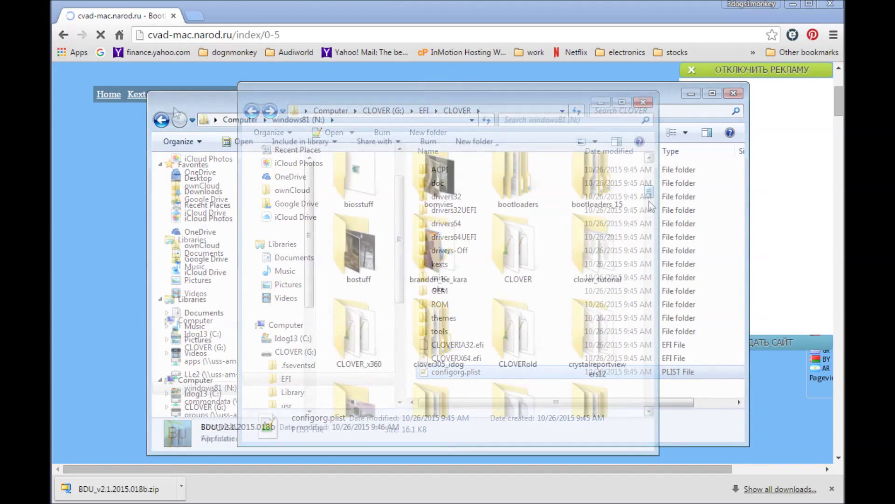
double_click(518, 271)
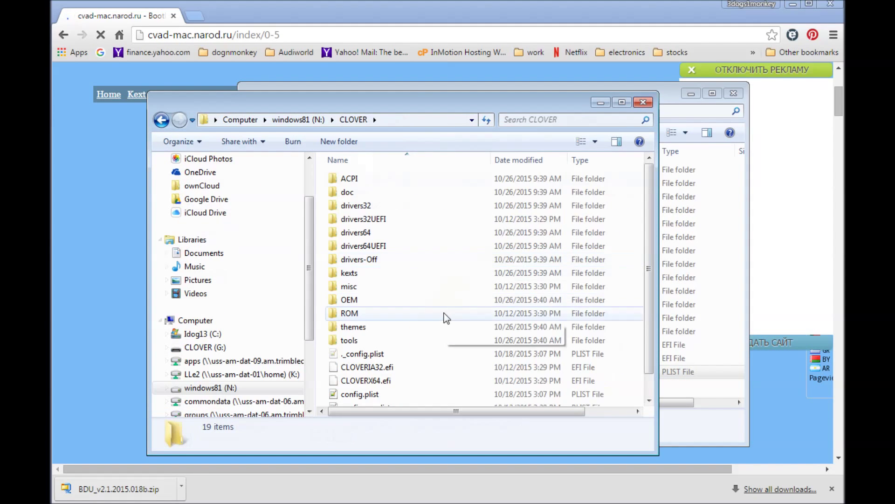
double_click(378, 182)
click(369, 193)
double_click(369, 193)
click(368, 179)
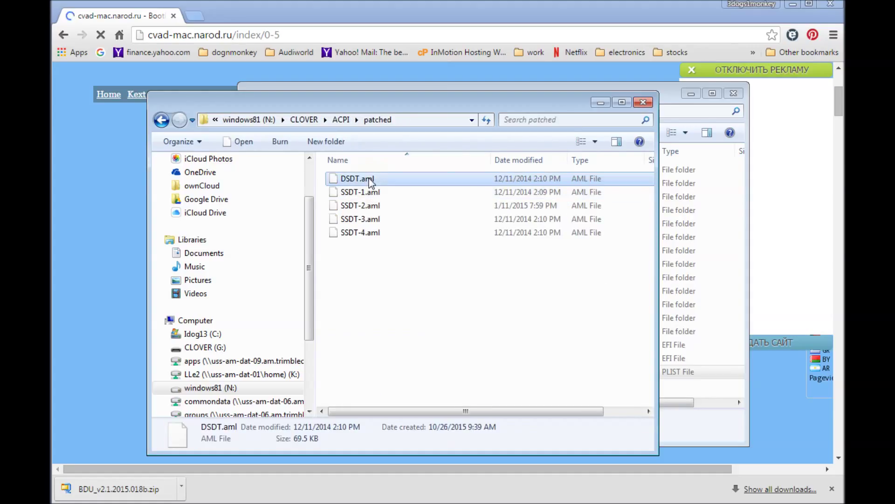
key(shift+Down)
key(shift+Down)
key(shift+Down)
key(shift+Down)
right_click(369, 181)
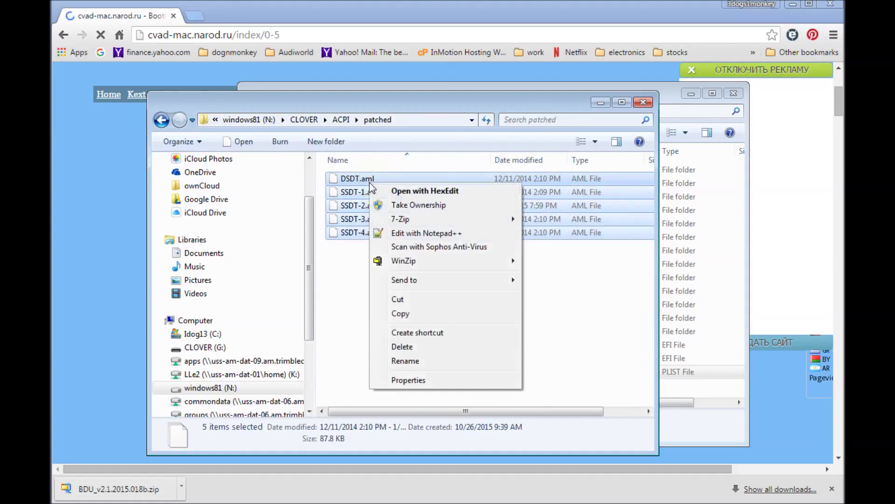
click(400, 314)
Step: Paste the copied AML files into EFI\CLOVER\ACPI\patched on the CLOVER (G:) drive
key(alt+Tab)
double_click(441, 170)
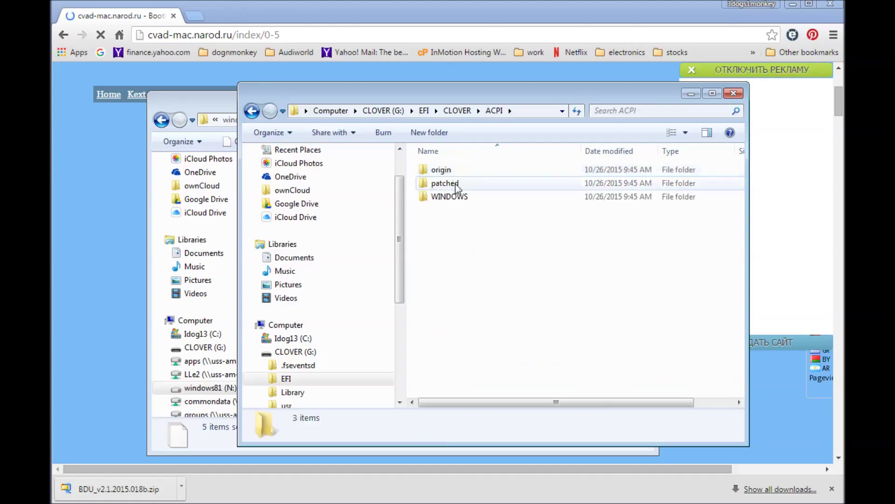
double_click(440, 181)
right_click(496, 246)
click(527, 334)
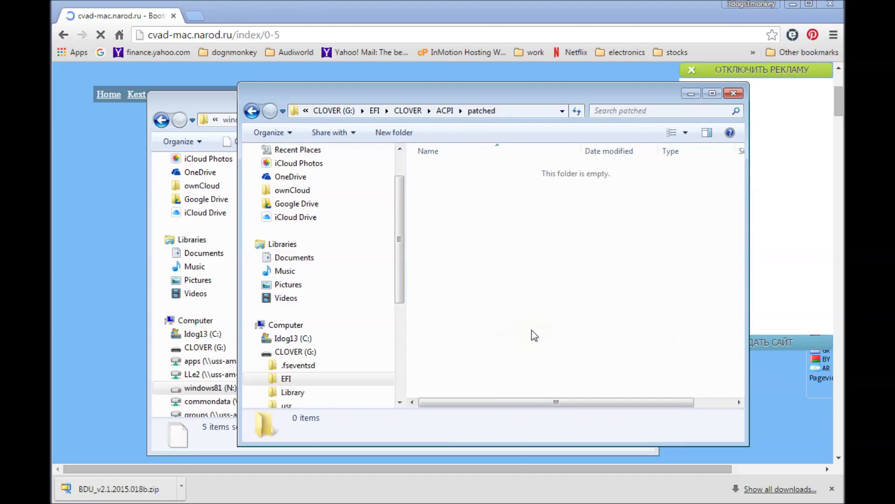
Step: Copy all the EFI driver files, EmuVariableUefi-64.efi to PartitionDxe-64.efi, from CLOVER\drivers64UEFI on the N: drive
key(alt+Tab)
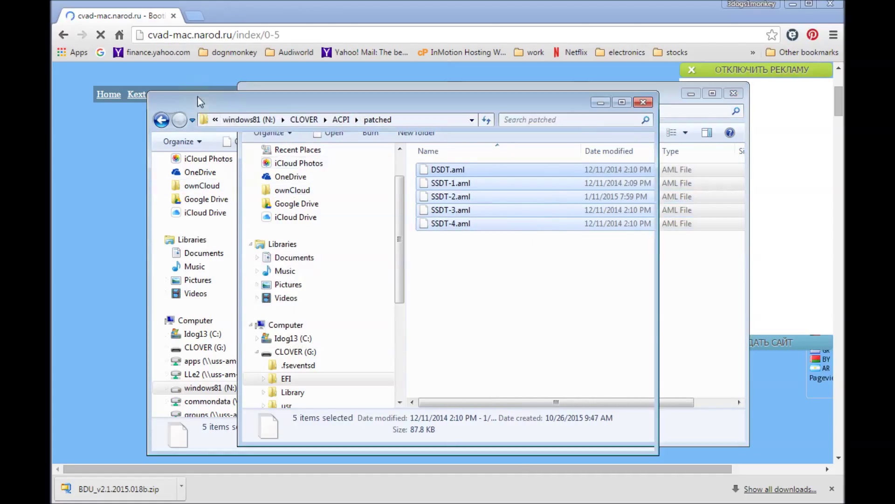
click(162, 119)
click(162, 120)
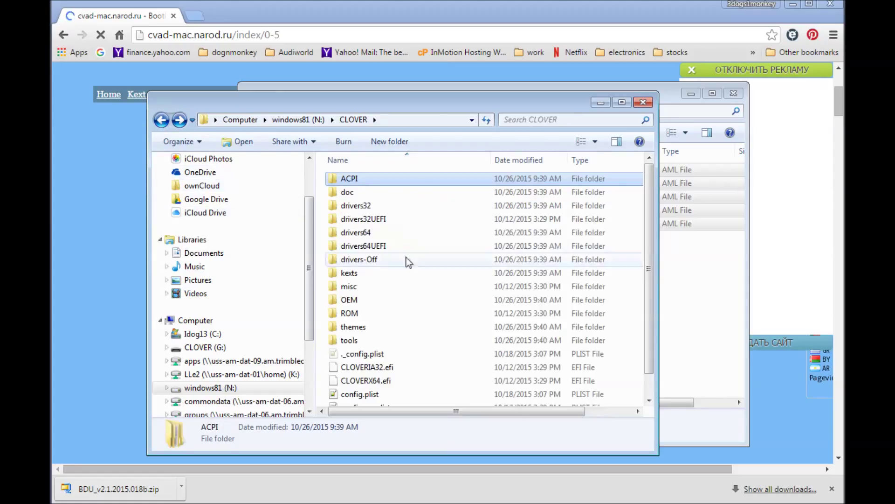
double_click(386, 246)
click(379, 181)
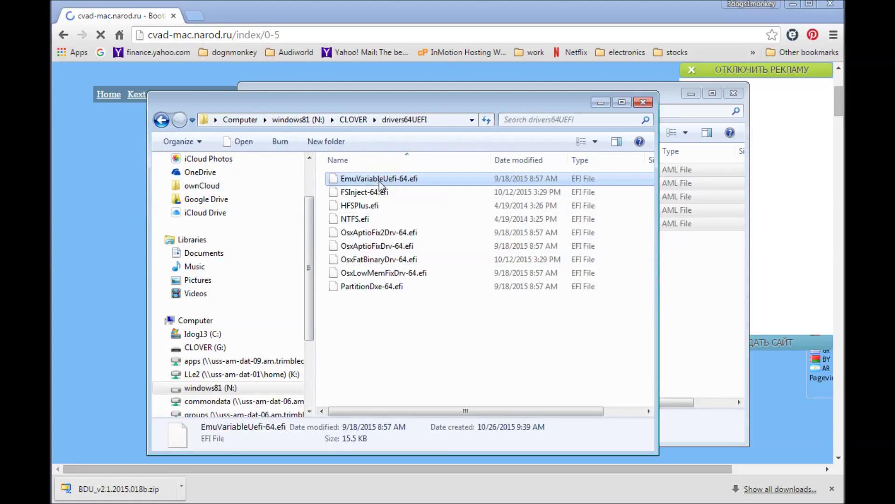
key(shift+Down)
key(shift+Down)
key(shift+Down)
key(shift+Down)
key(shift+Down)
key(shift+Down)
key(shift+Down)
key(shift+Down)
right_click(379, 181)
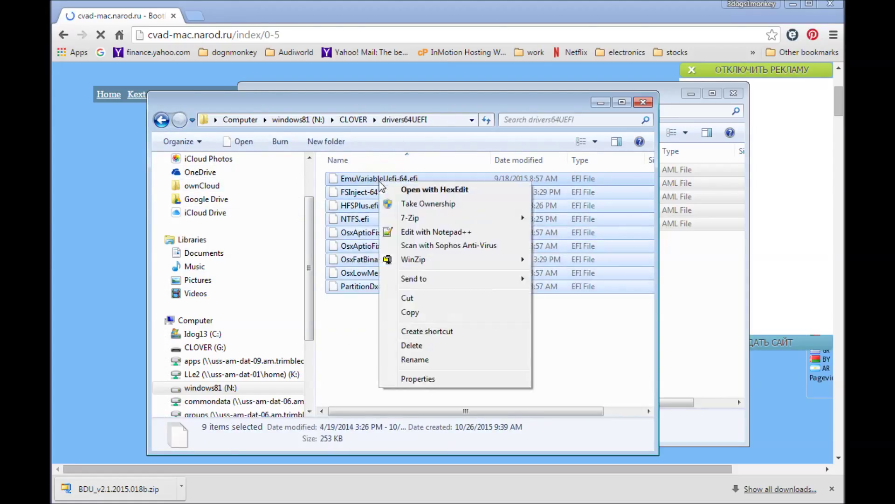
click(411, 311)
Step: Paste the drivers into EFI\CLOVER\drivers64UEFI on G:, keeping the existing FSInject-64.efi instead of replacing it
click(443, 89)
key(BackSpace)
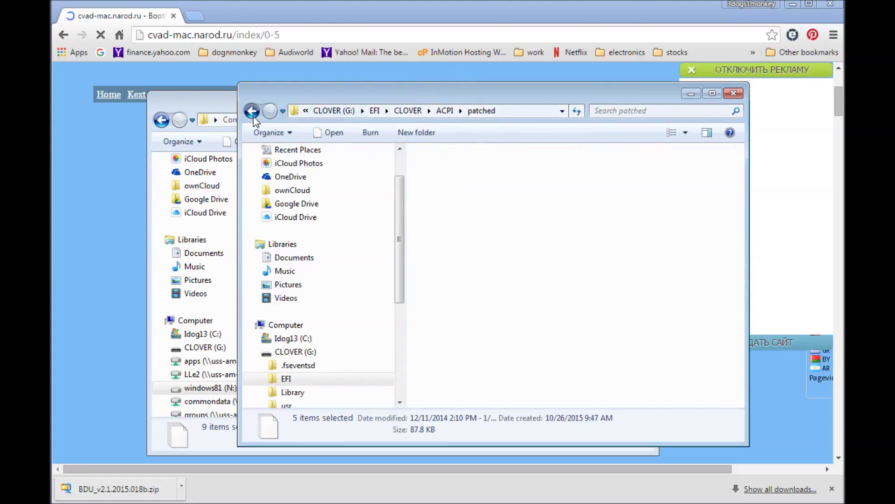
click(252, 112)
double_click(471, 236)
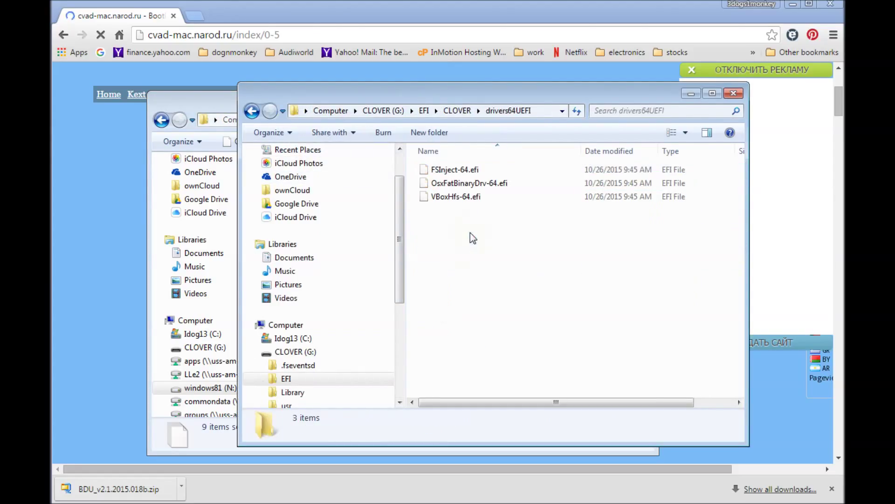
right_click(470, 233)
click(501, 322)
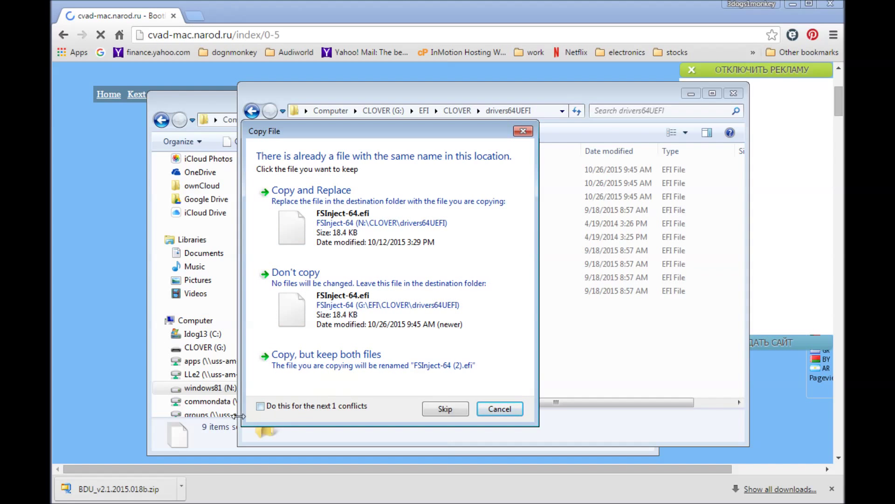
click(341, 311)
Step: Check HFSPlus.efi and NTFS.efi in drivers64UEFI on G:, and open the kexts folder in EFI\CLOVER
click(435, 199)
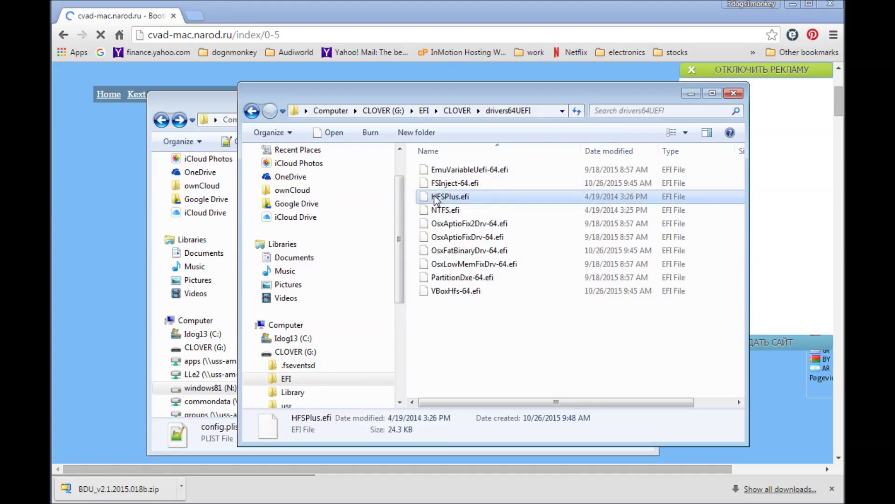
key(shift+Down)
key(BackSpace)
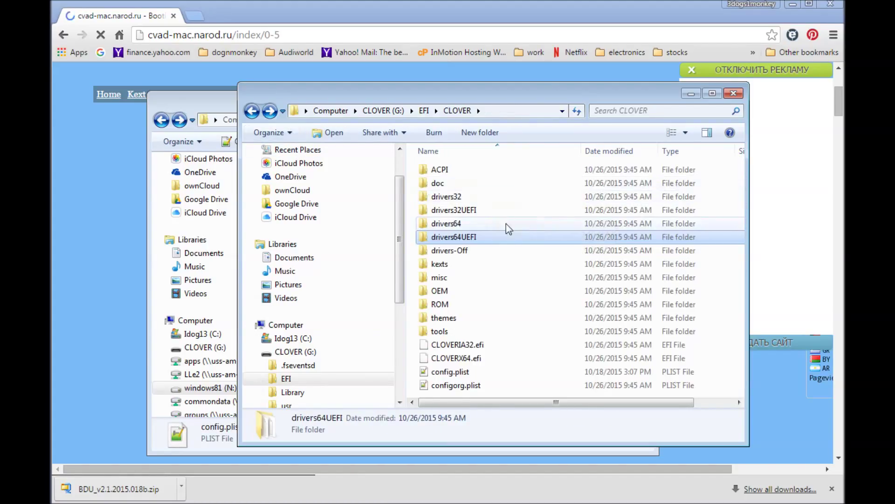
double_click(441, 265)
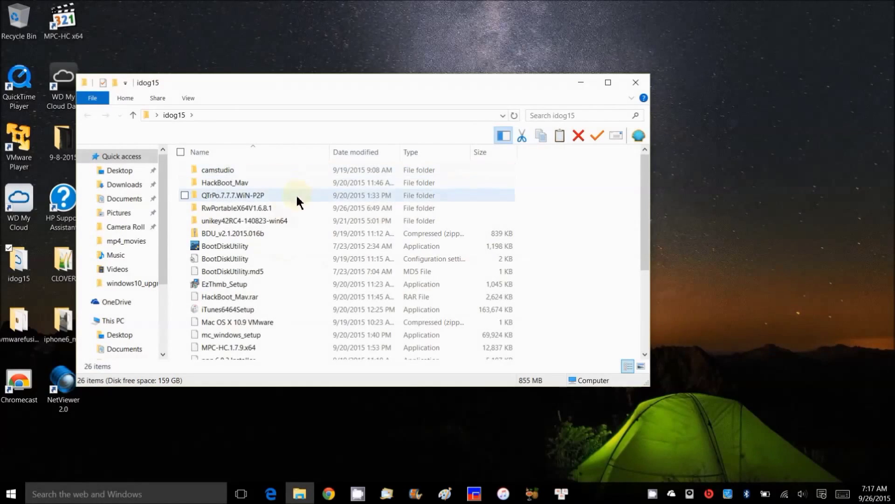
Step: Run the Rw application from RwPortableX64V1.6.8.1\Win64\Portable in the idog15 folder as administrator
double_click(298, 210)
double_click(266, 169)
click(265, 171)
double_click(265, 172)
click(250, 284)
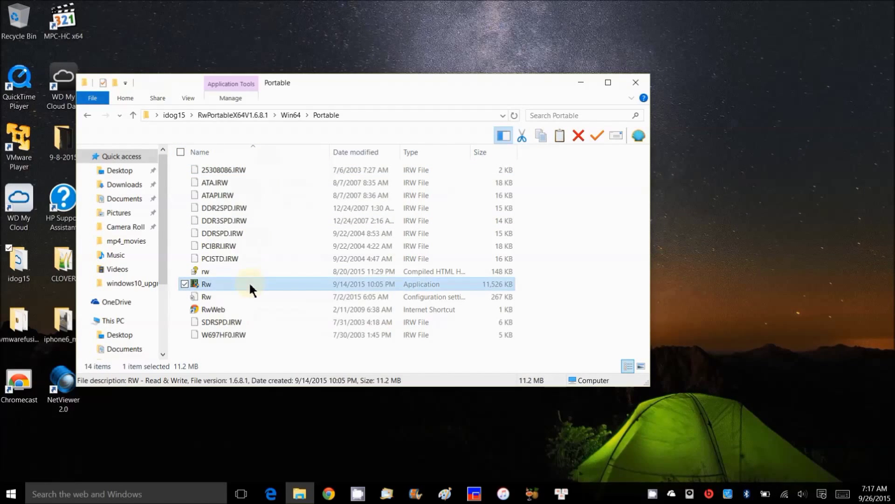
right_click(250, 283)
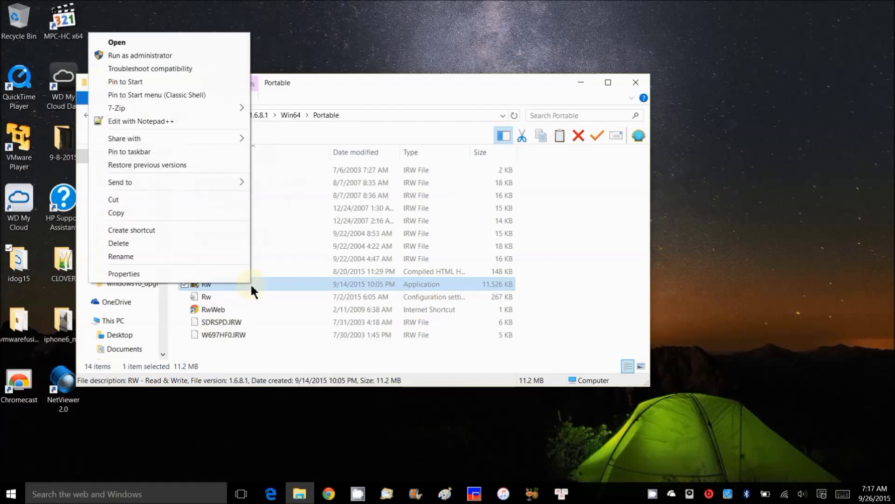
click(170, 54)
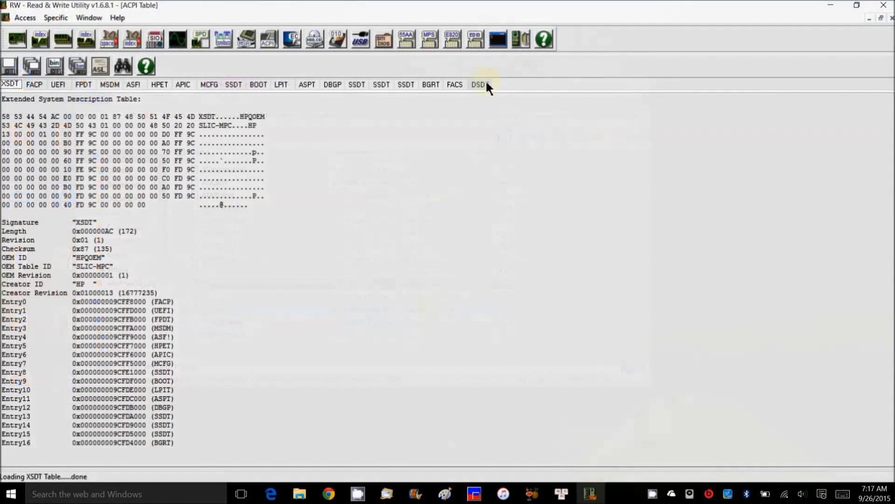
Step: Save the DSDT table as binary file DSDT.aml in Documents\x360_win10_acpi, replacing the existing file
click(484, 84)
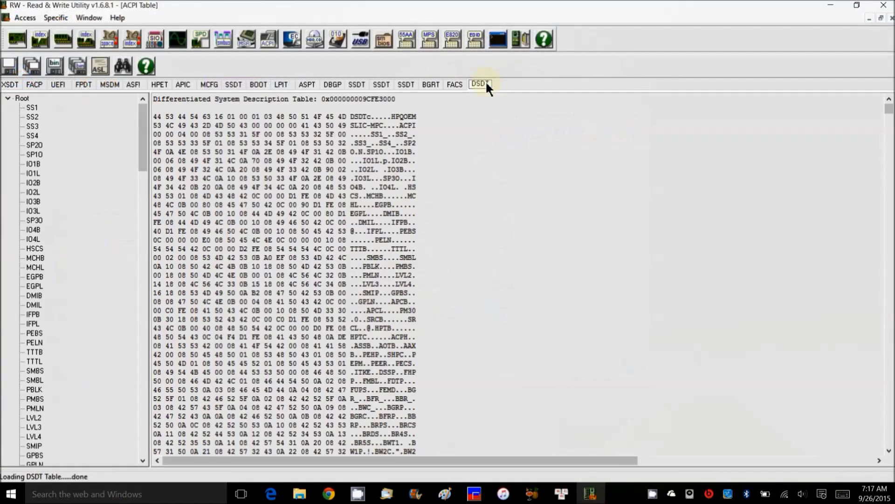
click(59, 64)
click(186, 262)
click(189, 279)
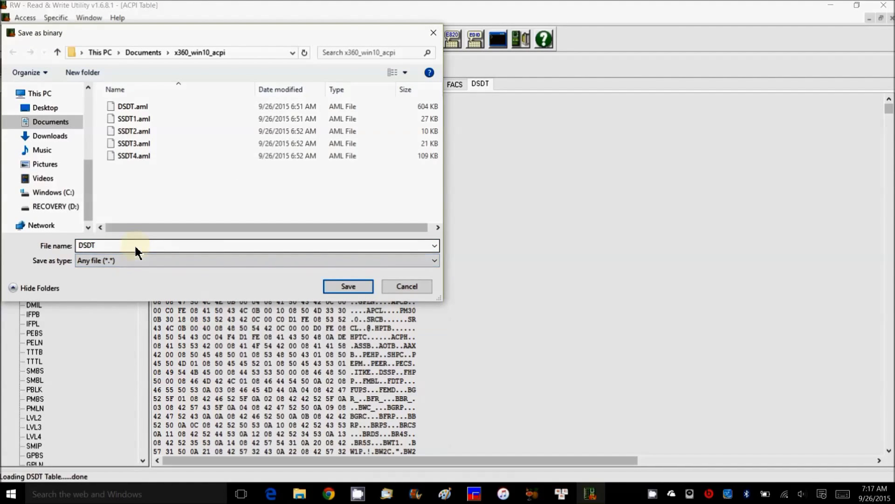
click(136, 247)
click(135, 247)
text(.aml)
click(346, 282)
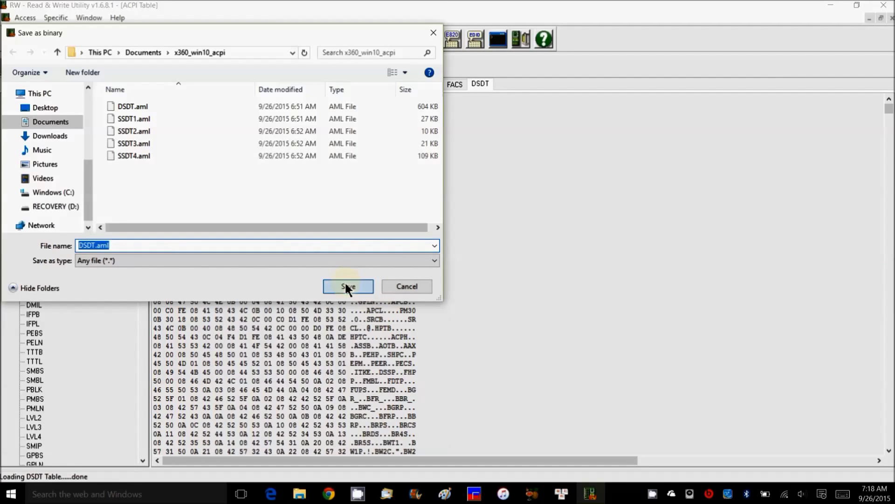
click(481, 251)
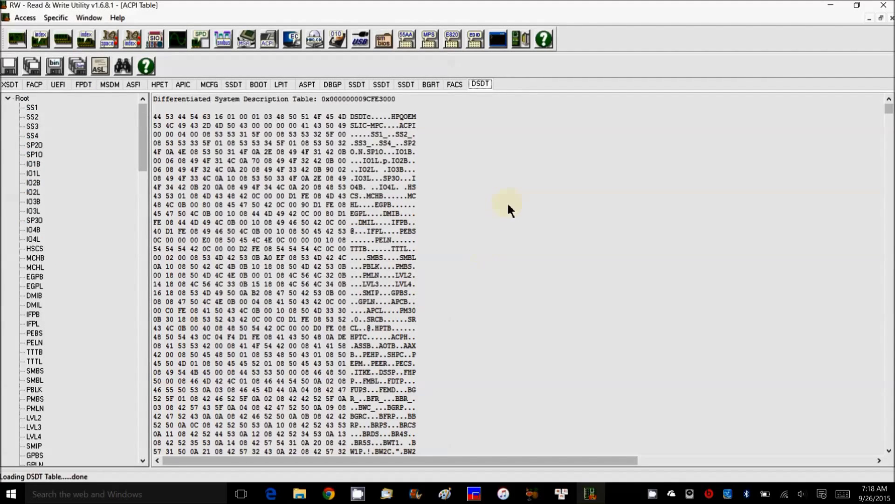
Step: Save the first SSDT table as binary file SSDT1.aml in x360_win10_acpi, replacing the existing file
click(234, 85)
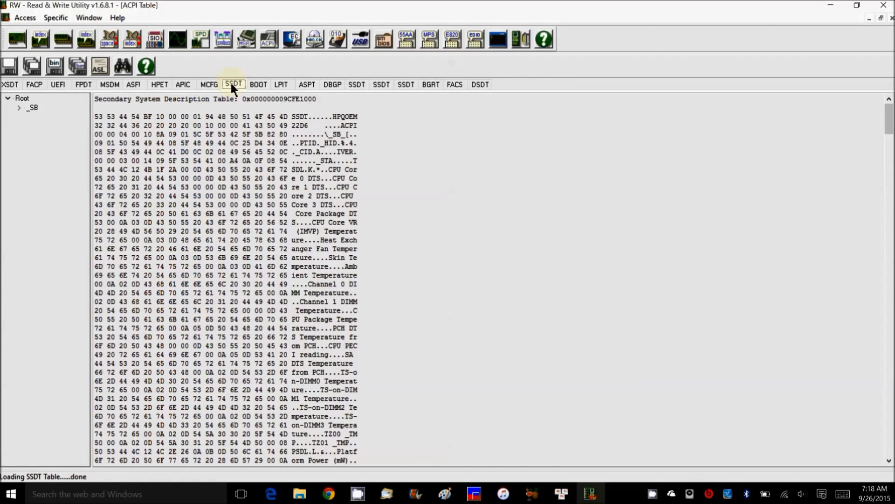
click(53, 66)
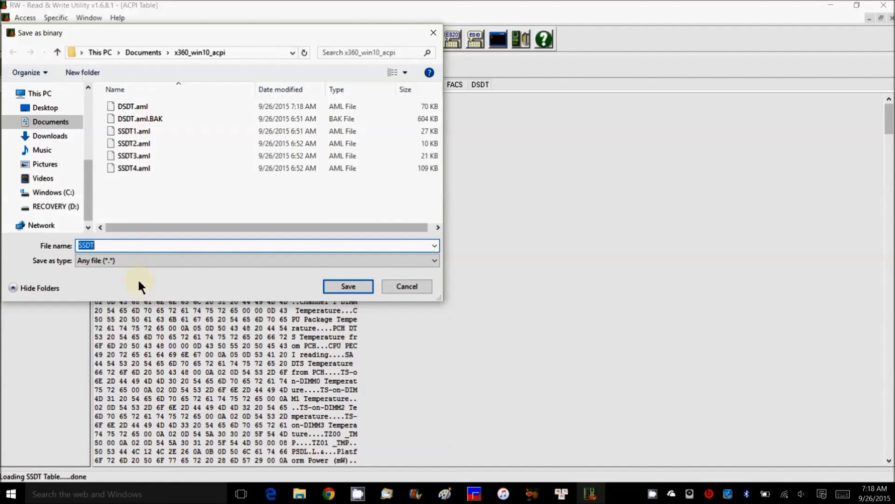
click(136, 242)
click(134, 130)
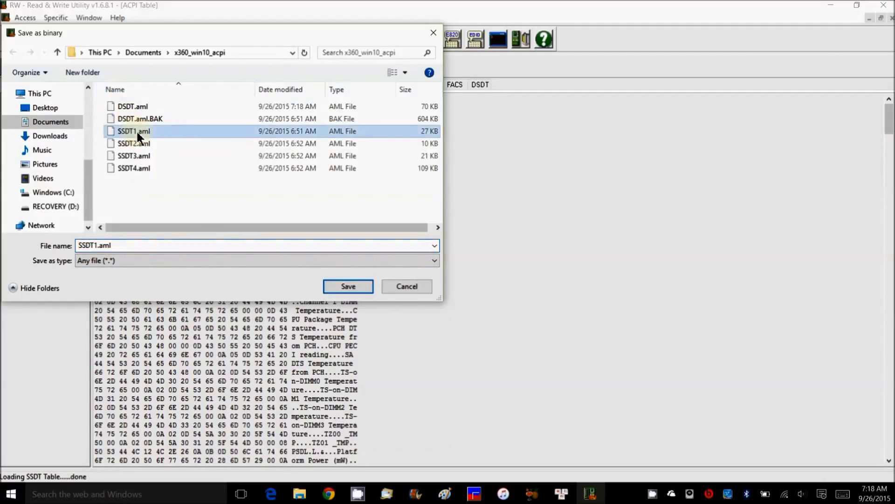
click(350, 287)
click(474, 248)
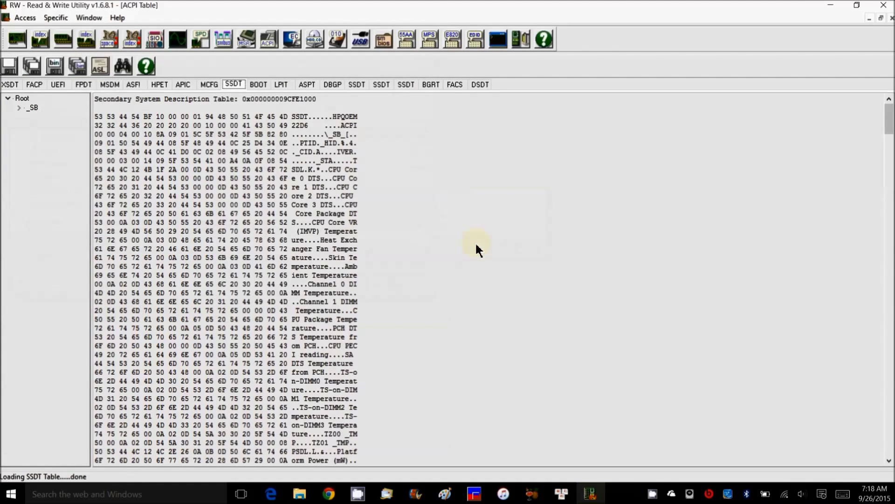
Step: Save the second SSDT table as binary file SSDT2.aml in x360_win10_acpi, replacing the existing file
click(354, 86)
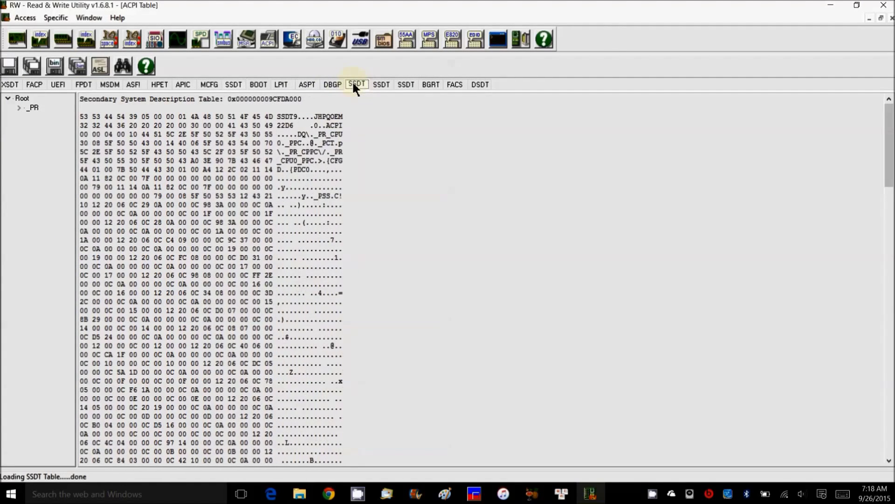
click(52, 66)
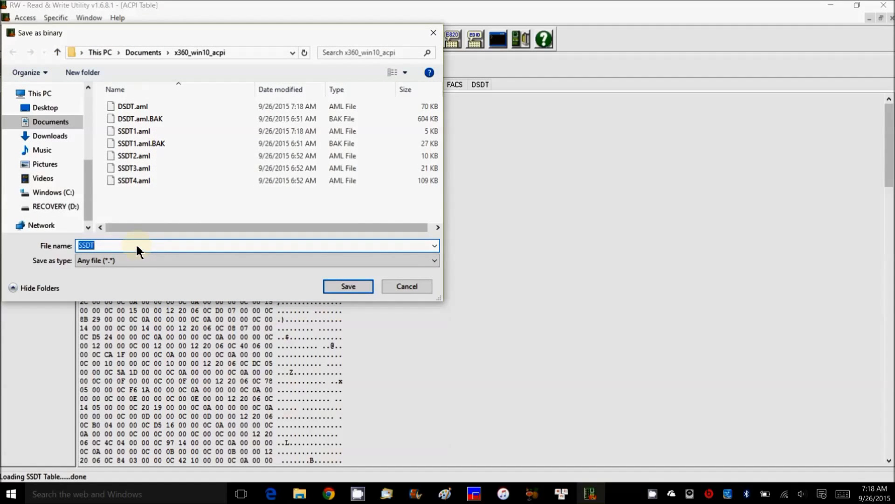
click(158, 156)
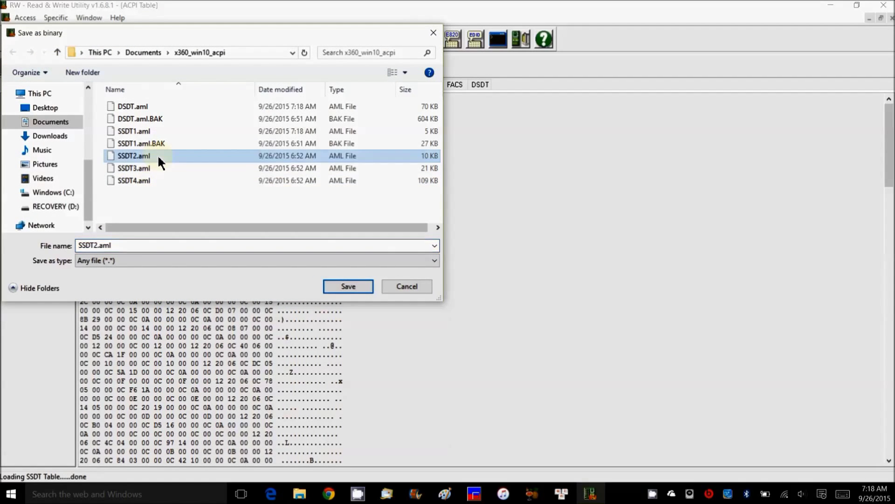
click(357, 290)
click(482, 250)
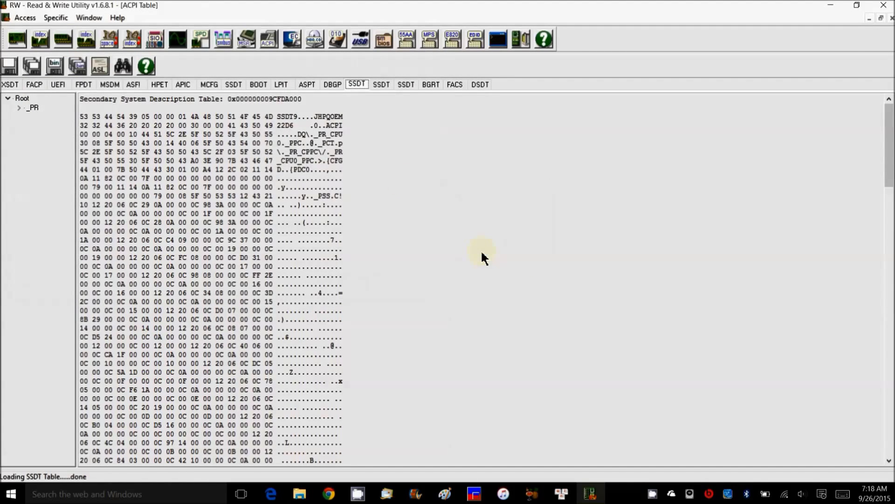
Step: Save the third SSDT table as binary file SSDT3.aml in x360_win10_acpi, replacing the existing file
click(381, 85)
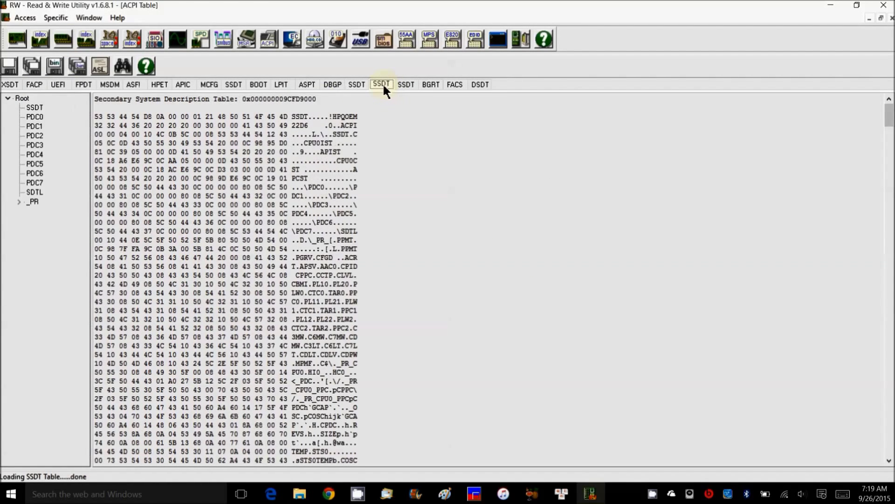
click(55, 66)
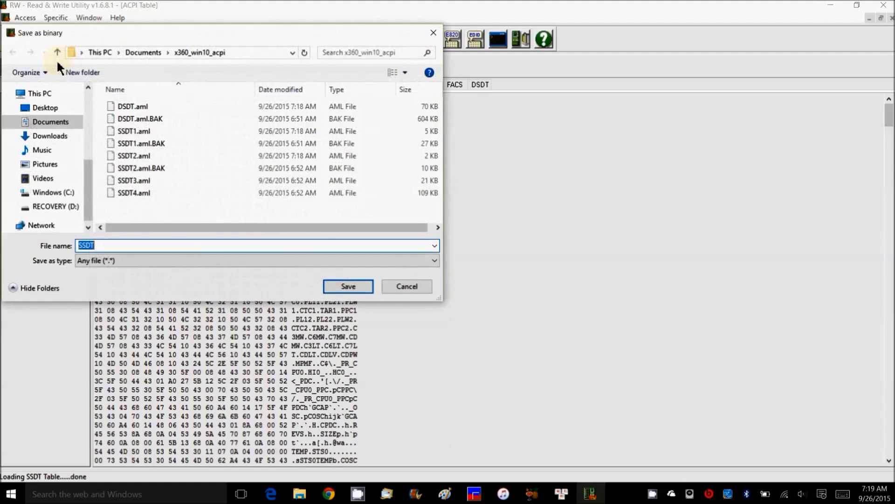
click(187, 180)
click(351, 286)
click(479, 247)
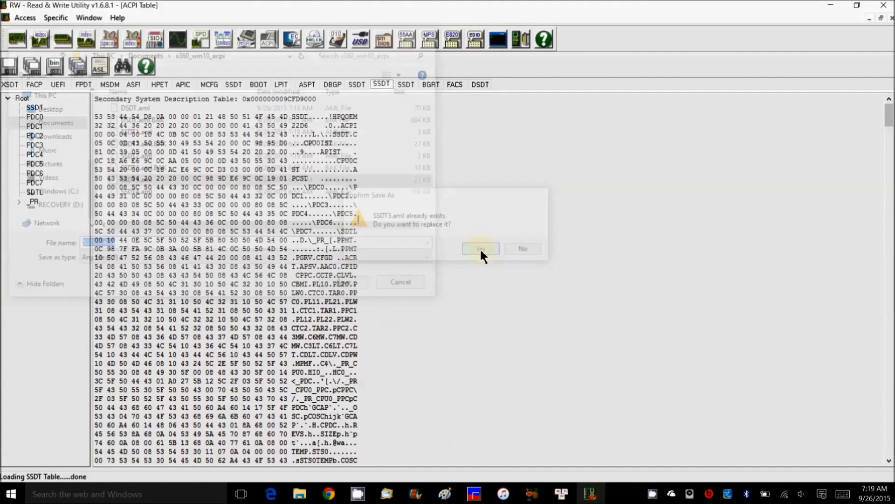
Step: Save the fourth SSDT table as binary file SSDT4.aml in x360_win10_acpi, replacing the existing file
click(405, 85)
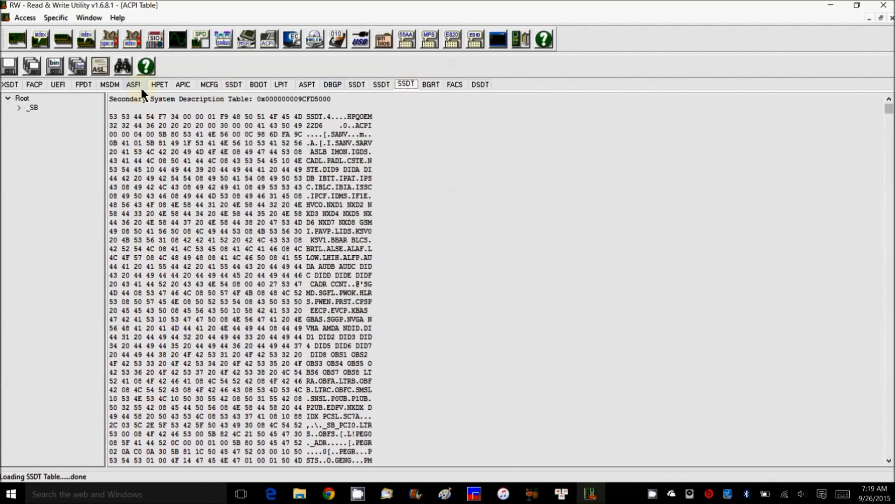
click(55, 66)
click(134, 204)
click(348, 286)
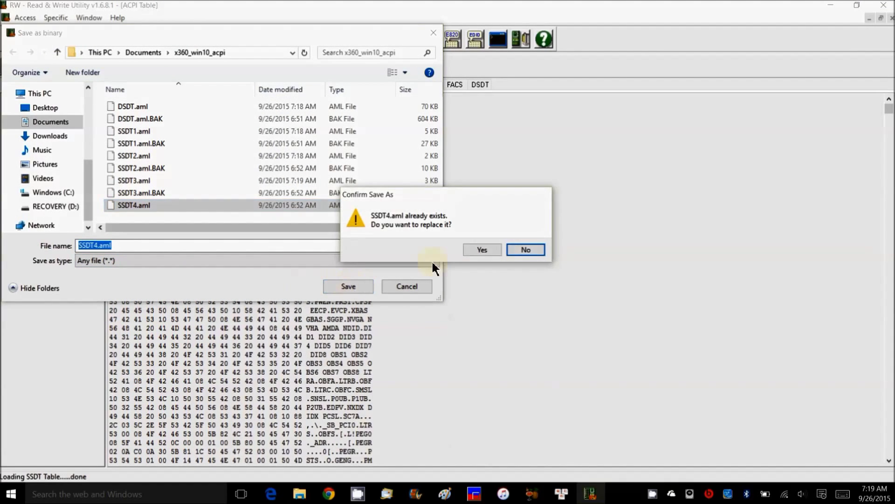
click(487, 250)
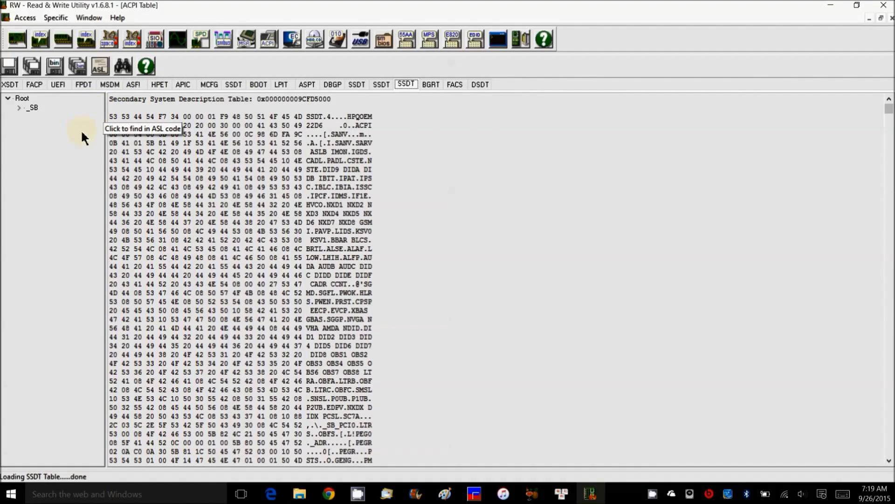
click(111, 82)
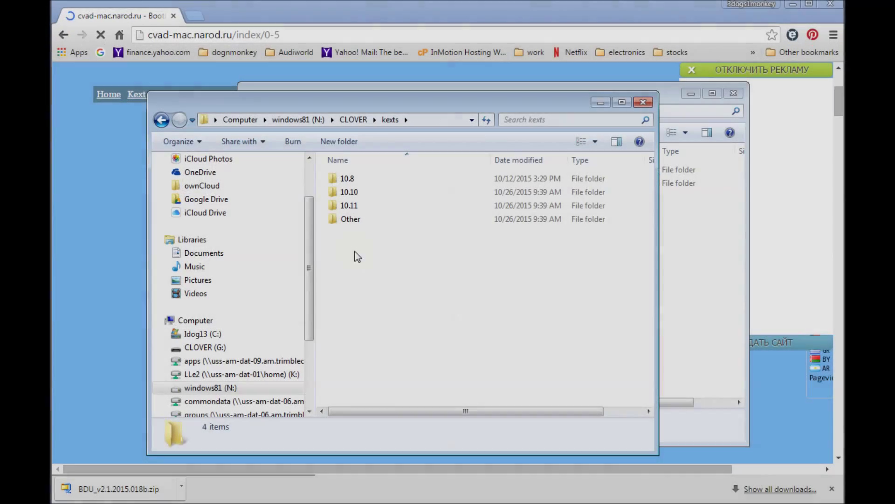
Step: Copy the 10.10 and 10.11 folders from CLOVER\kexts on the N: drive into EFI\CLOVER\kexts on G:
click(351, 205)
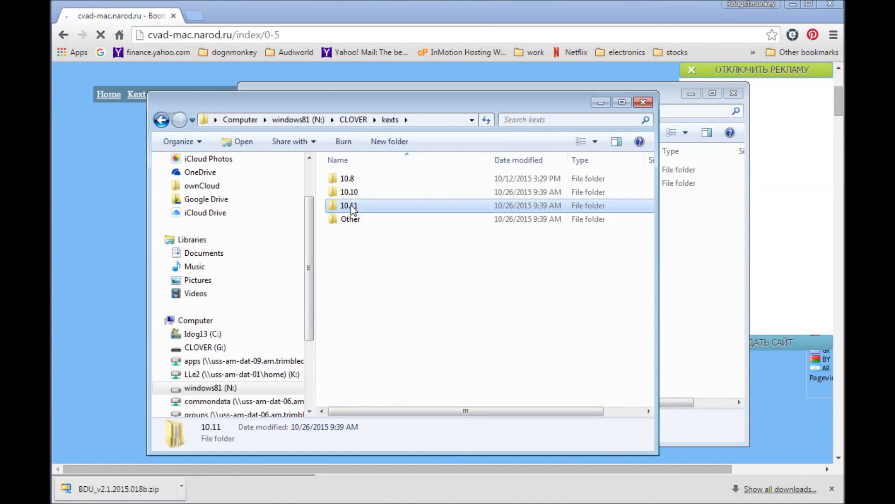
ctrl+click(360, 192)
right_click(365, 201)
click(412, 459)
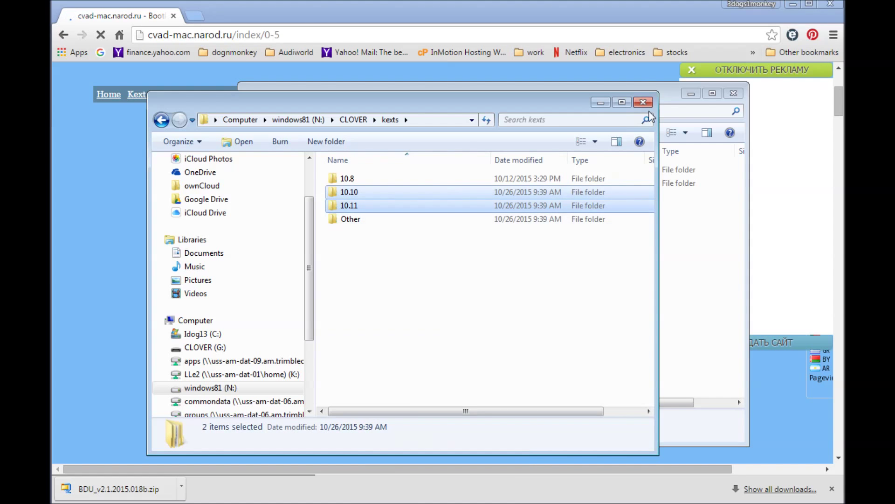
click(546, 250)
key(ctrl+v)
right_click(545, 248)
click(572, 340)
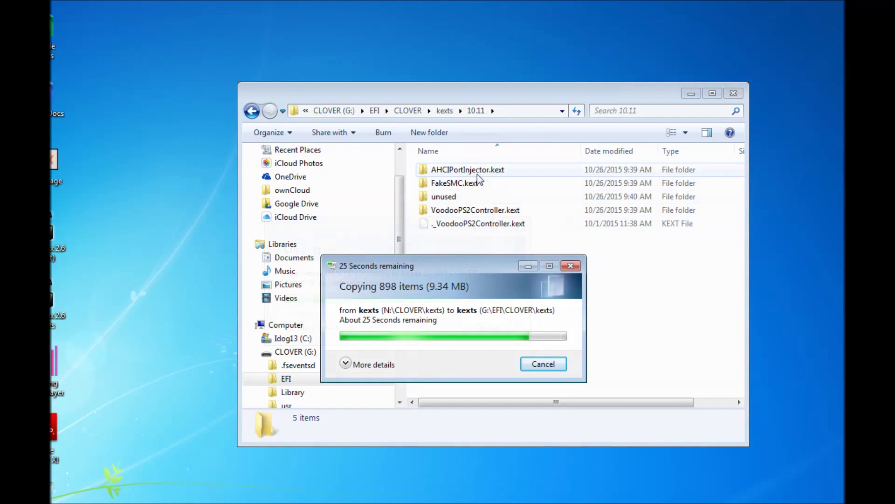
Step: Check AHCIPortInjector.kext, FakeSMC.kext and VoodooPS2Controller.kext in the kexts\10.11 folder on G:
click(475, 171)
click(467, 184)
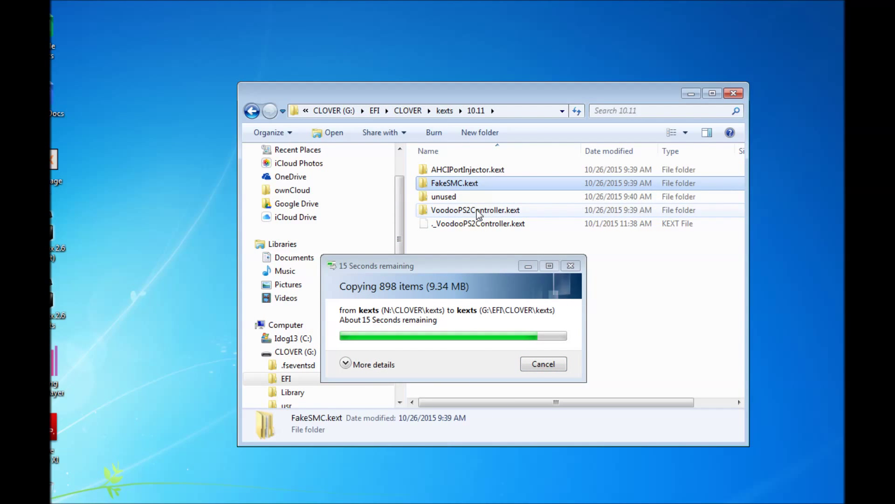
click(477, 211)
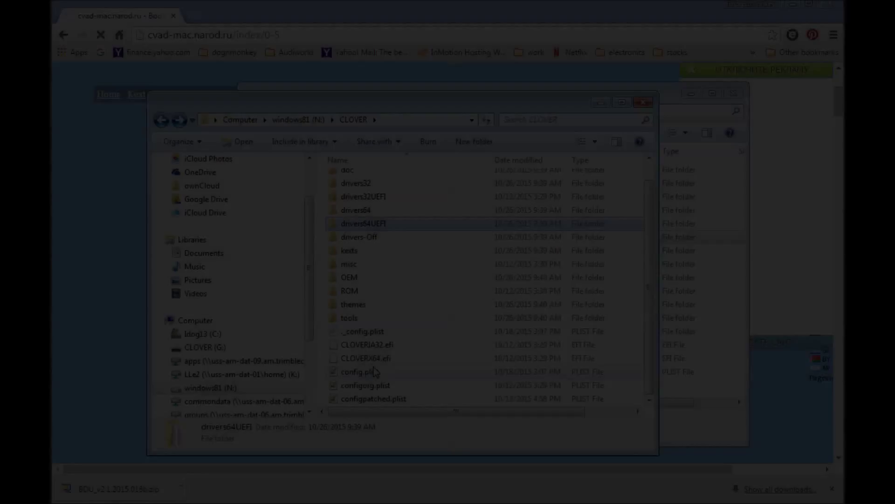
Step: Copy config.plist from the CLOVER folder on N: into EFI\CLOVER on G:
click(375, 371)
right_click(375, 371)
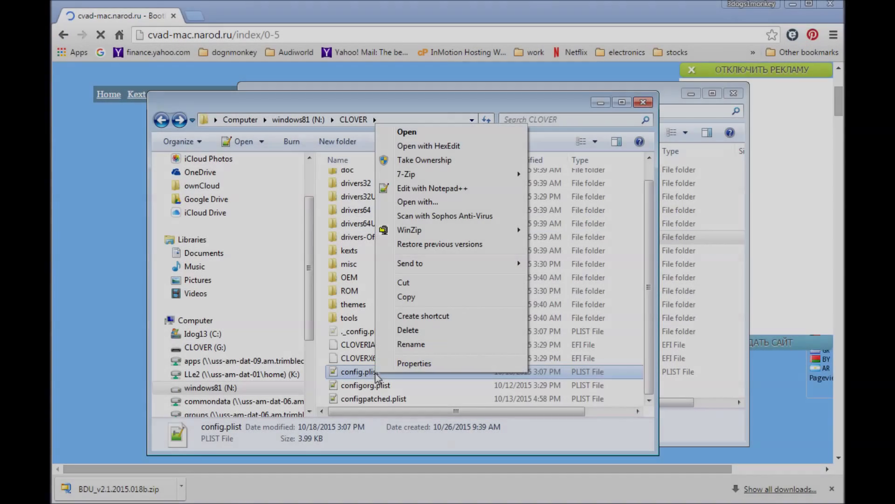
click(417, 293)
click(667, 106)
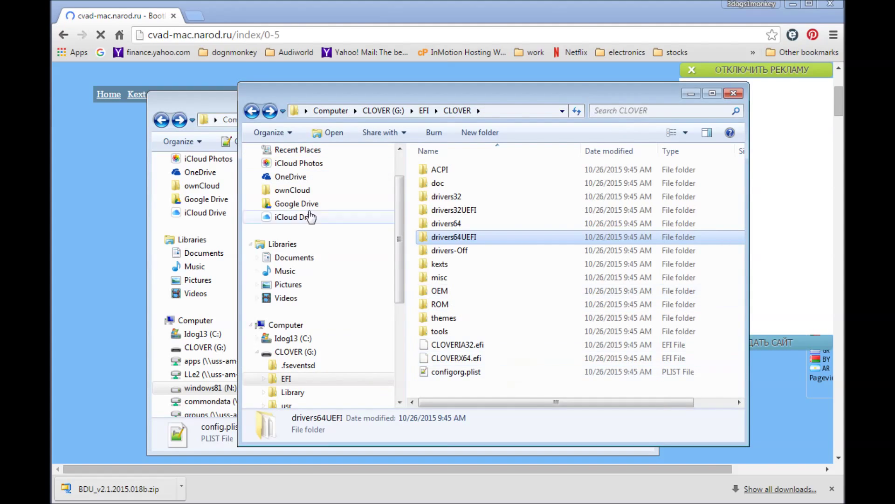
click(301, 131)
click(275, 176)
Step: Open config.plist from EFI\CLOVER on G: and examine its audio Inject, IntelGFX FakeID, DisableDrivers and ScreenResolution entries
double_click(492, 386)
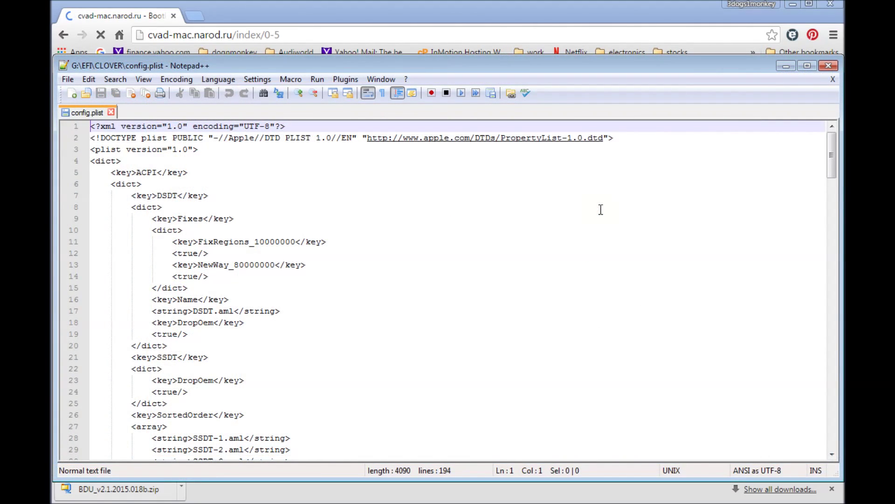
drag(833, 172, 833, 209)
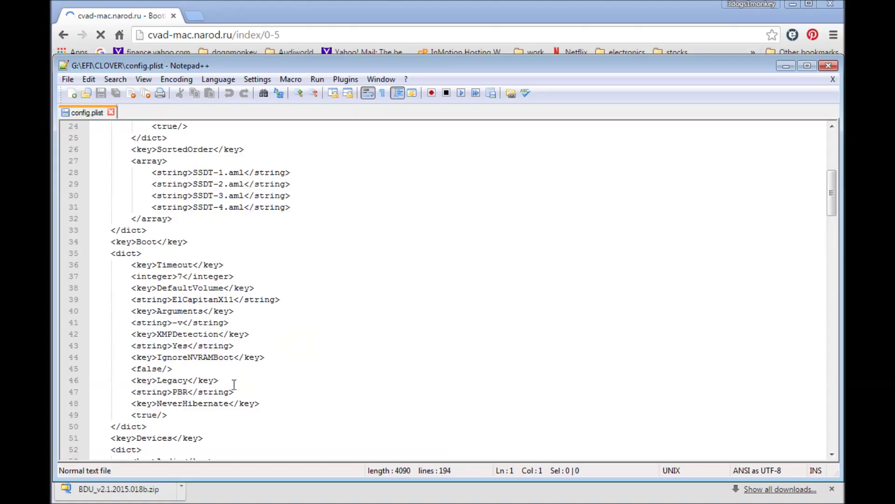
drag(832, 212, 832, 246)
double_click(199, 230)
click(192, 287)
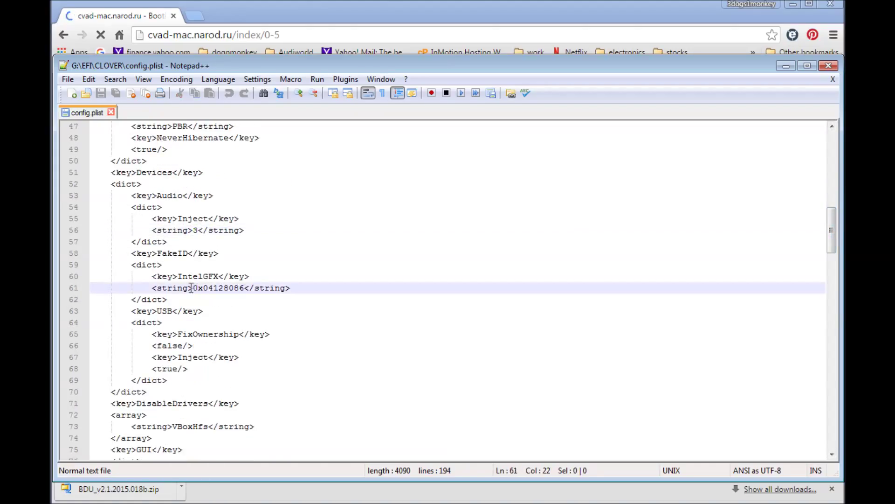
scroll(330, 277, down, 6)
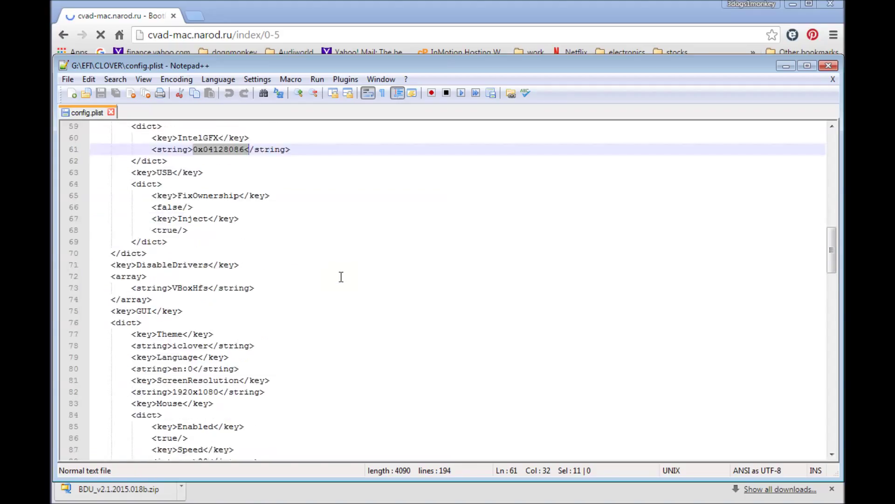
drag(171, 218, 200, 218)
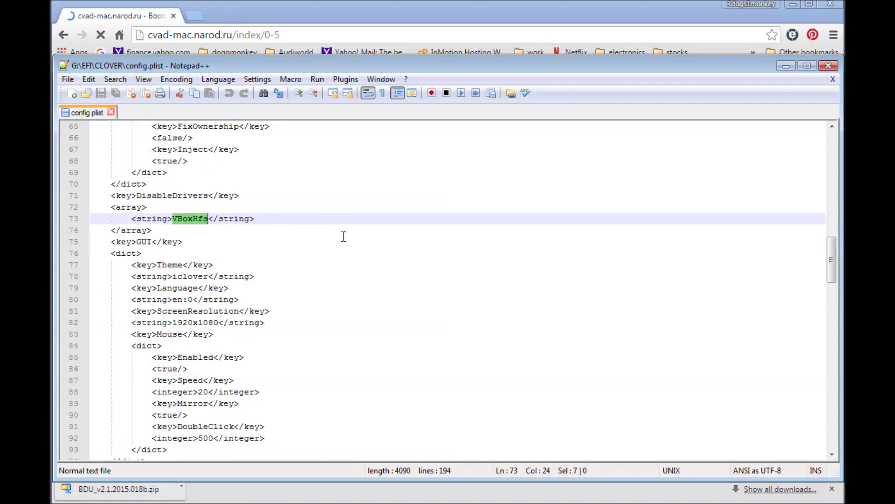
scroll(343, 237, down, 1)
click(172, 288)
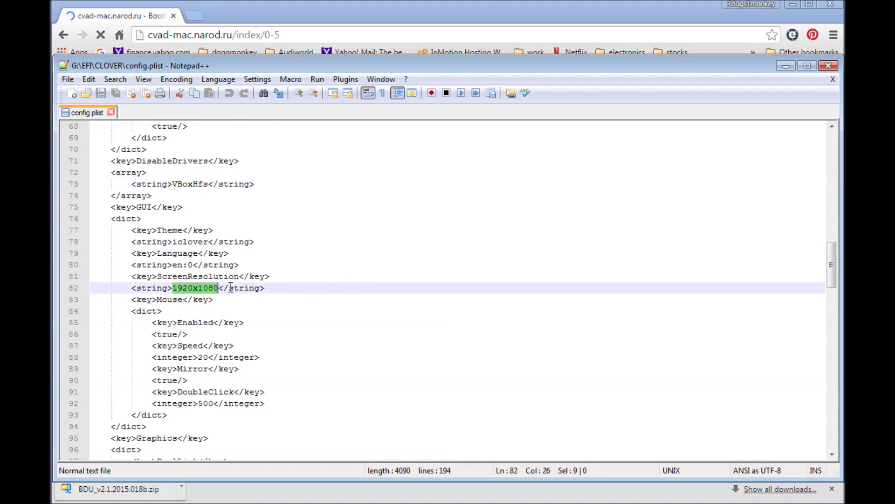
Step: Examine the Intel graphics Inject, ig-platform-id, KernelLapic and KernelPm entries in config.plist
scroll(352, 275, down, 3)
scroll(352, 276, down, 2)
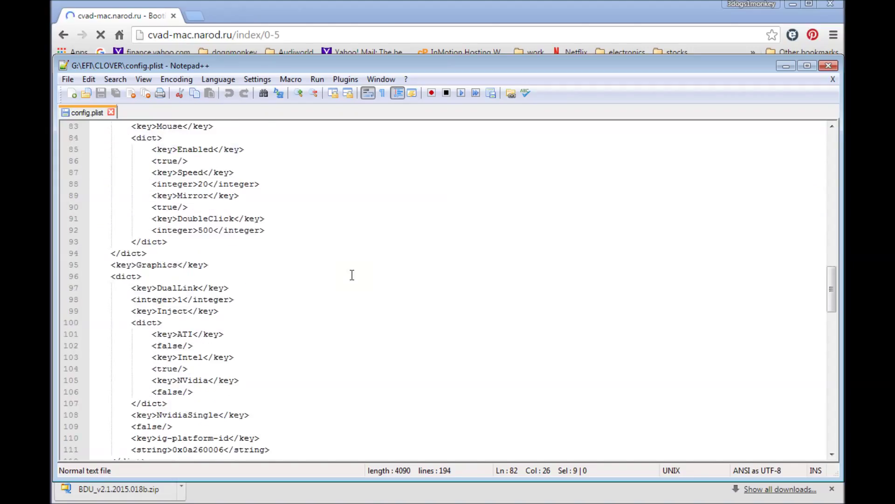
scroll(352, 275, down, 1)
drag(154, 325, 191, 332)
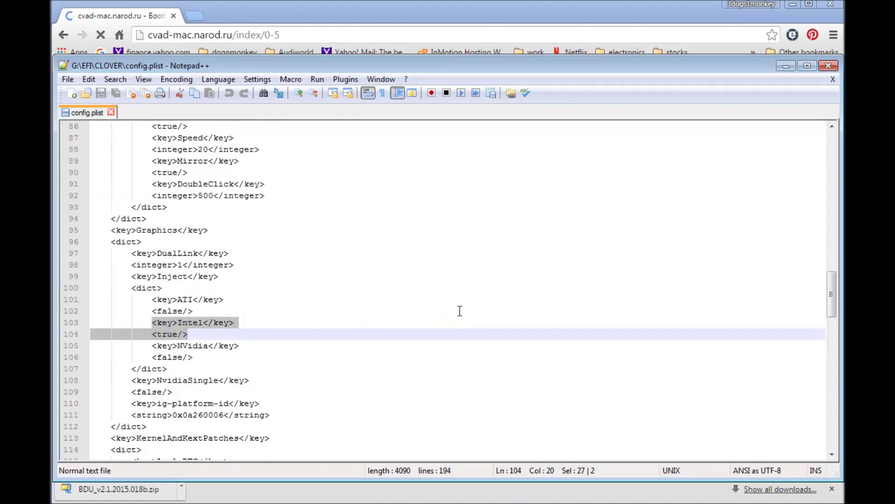
scroll(459, 311, down, 4)
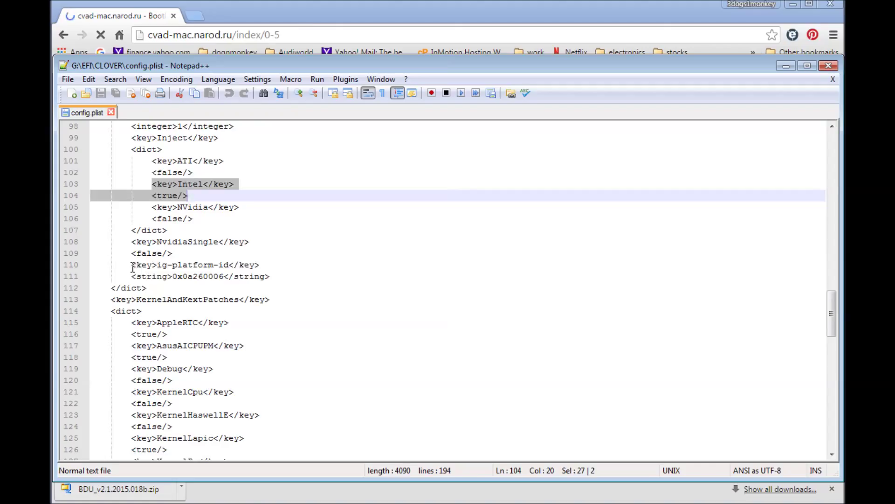
drag(132, 265, 261, 275)
scroll(419, 280, down, 3)
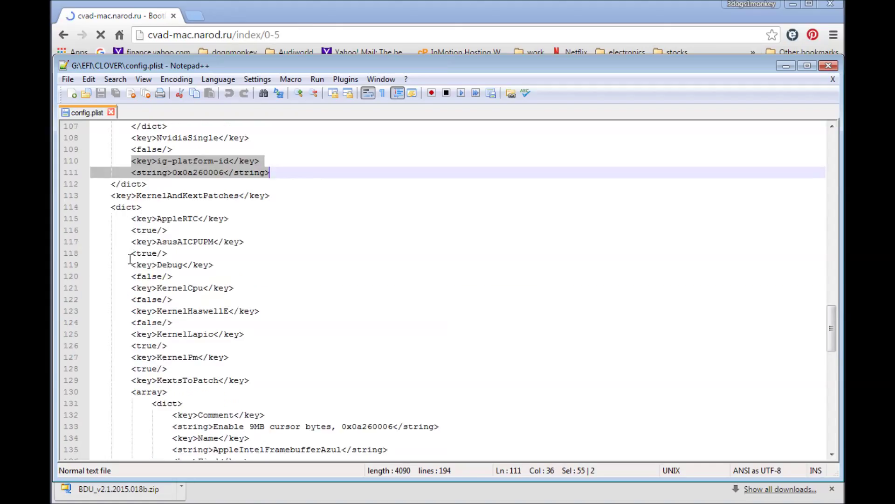
drag(132, 333, 183, 365)
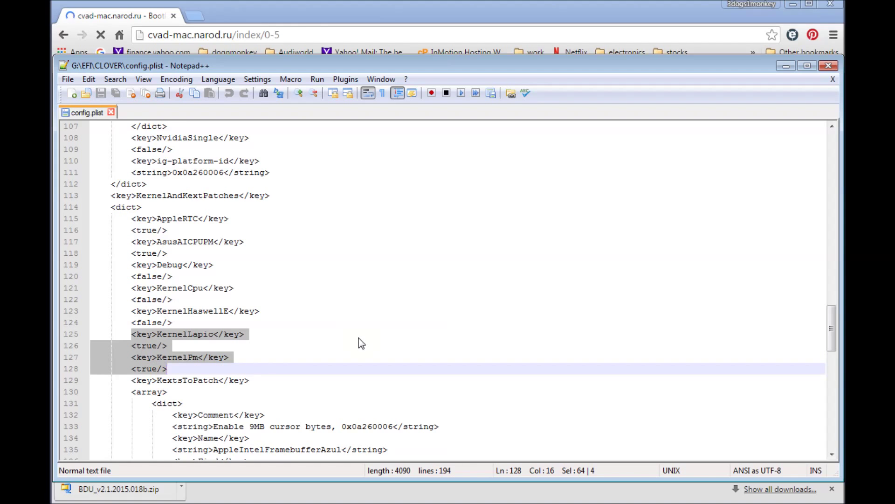
Step: Examine BooterConfig, CsrActiveConfig, MLB and ROM under RtVariables, and SmUUID and SerialNumber under SMBIOS
scroll(359, 338, down, 7)
scroll(360, 338, down, 3)
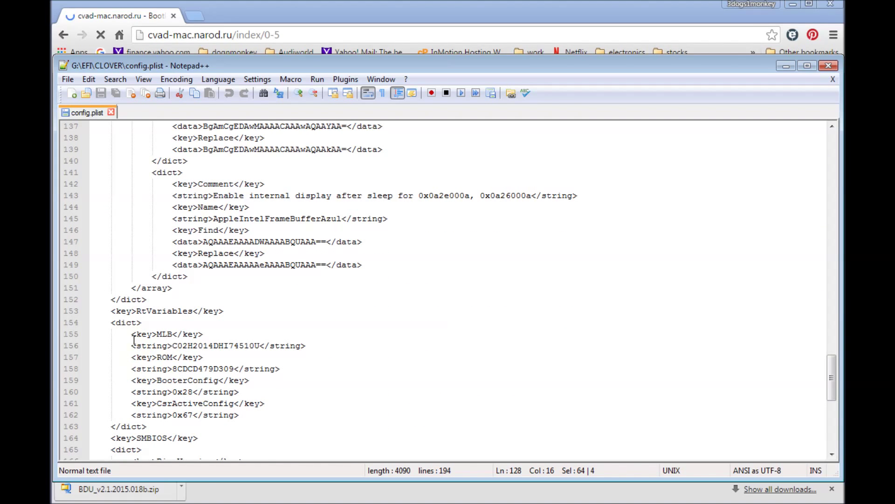
drag(132, 376, 213, 415)
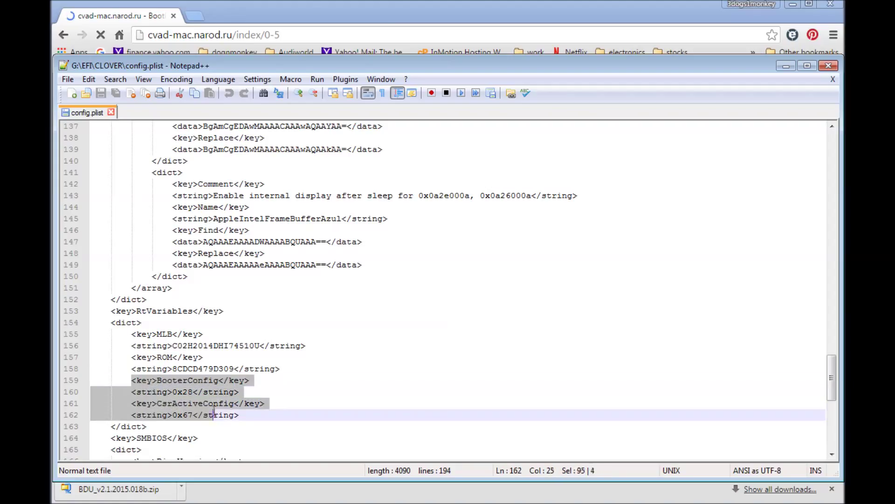
drag(125, 335, 291, 363)
scroll(369, 363, down, 2)
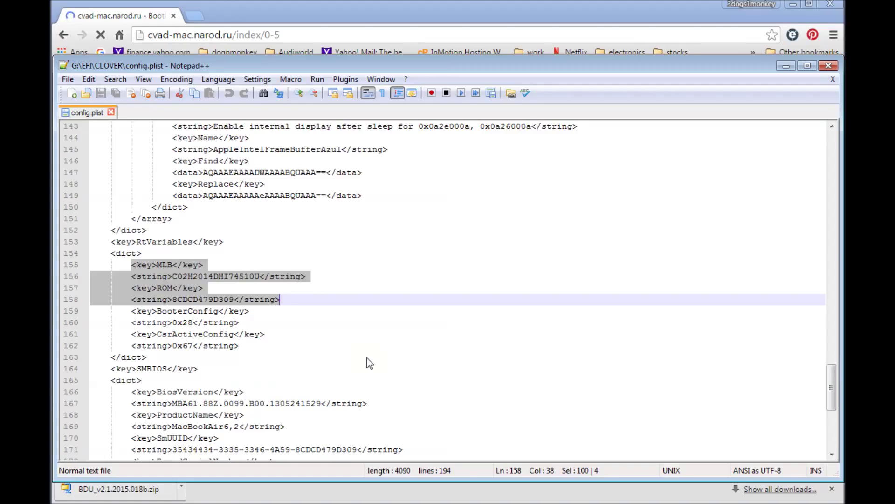
scroll(369, 363, down, 1)
drag(131, 402, 418, 420)
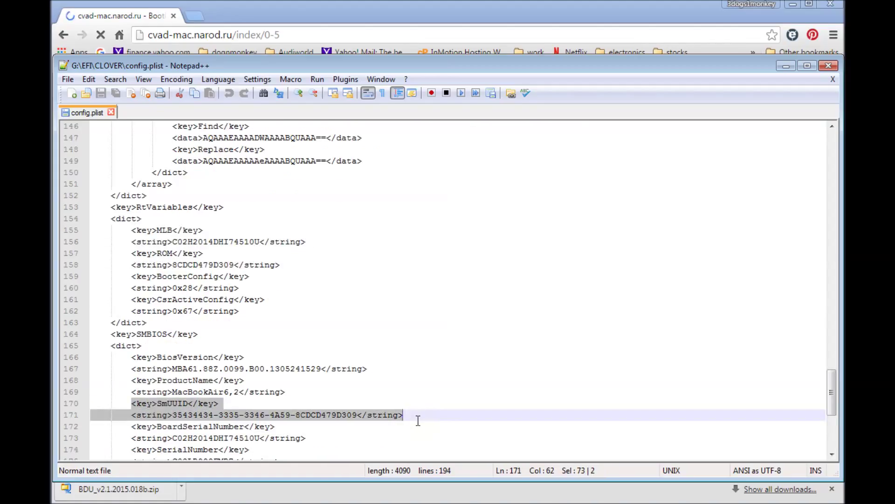
scroll(418, 420, down, 1)
scroll(418, 420, down, 2)
drag(131, 345, 282, 357)
click(206, 368)
drag(198, 358, 213, 357)
scroll(311, 374, down, 4)
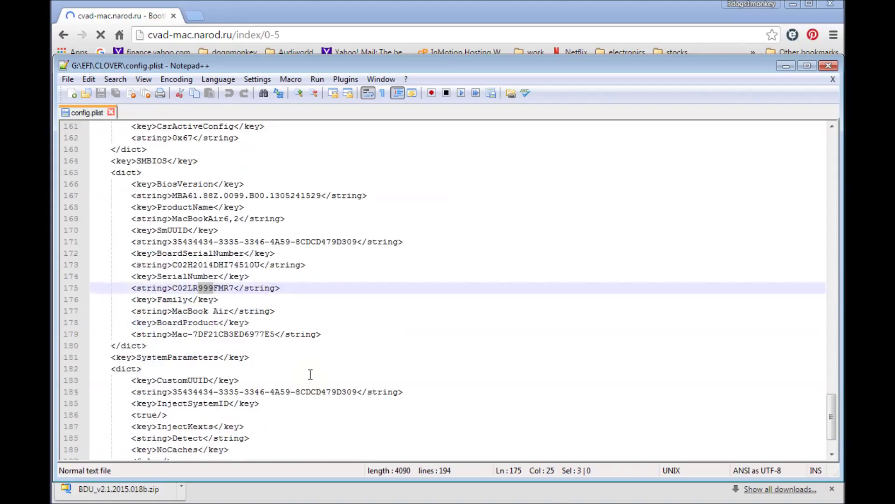
Step: Examine the InjectSystemID, InjectKexts and NoCaches entries under SystemParameters
drag(114, 301, 172, 404)
click(315, 384)
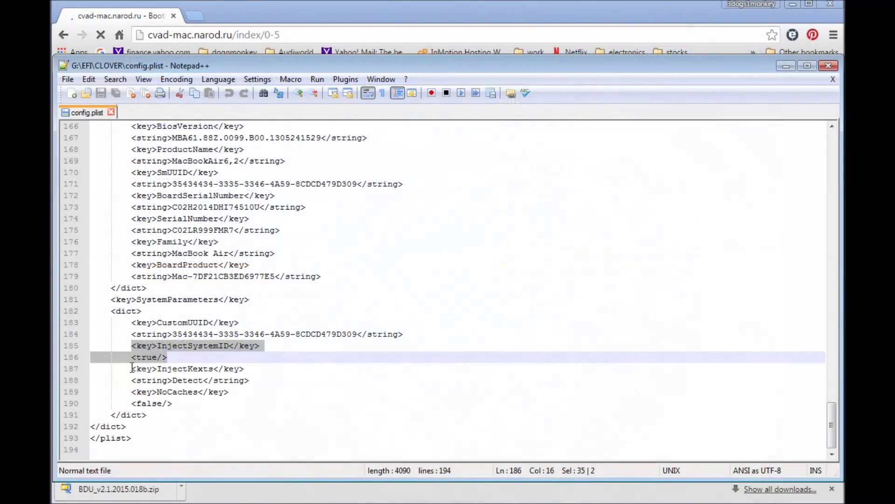
click(132, 368)
drag(132, 368, 265, 378)
drag(133, 392, 372, 401)
Step: Review the boot Arguments and DefaultVolume entries near the start of config.plist and close the file
scroll(369, 397, up, 18)
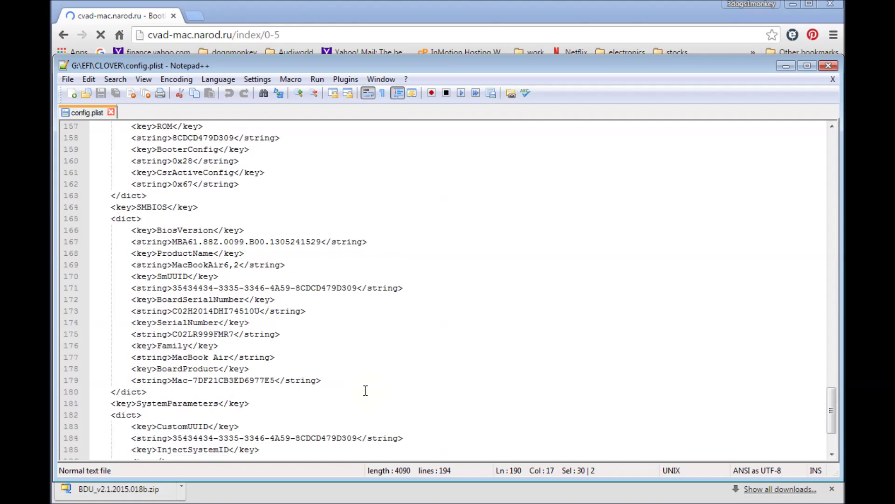
scroll(366, 390, up, 20)
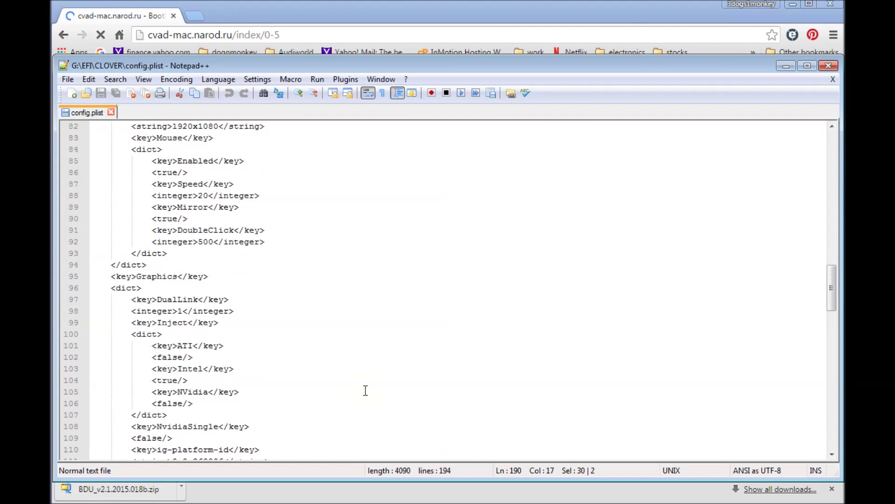
scroll(365, 390, up, 3)
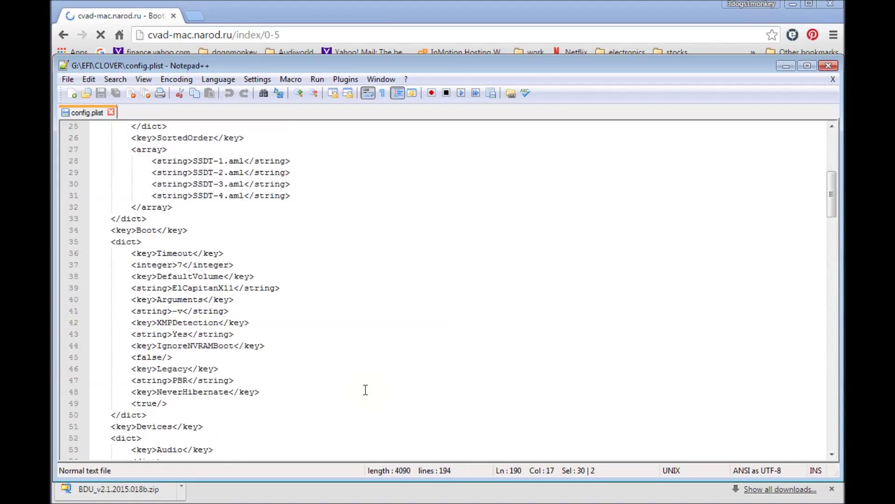
drag(132, 334, 247, 345)
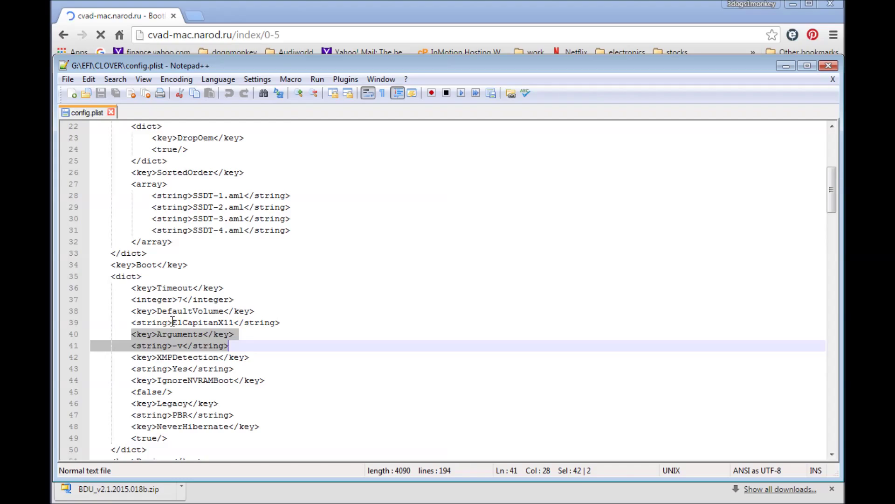
drag(172, 322, 235, 321)
scroll(319, 339, up, 7)
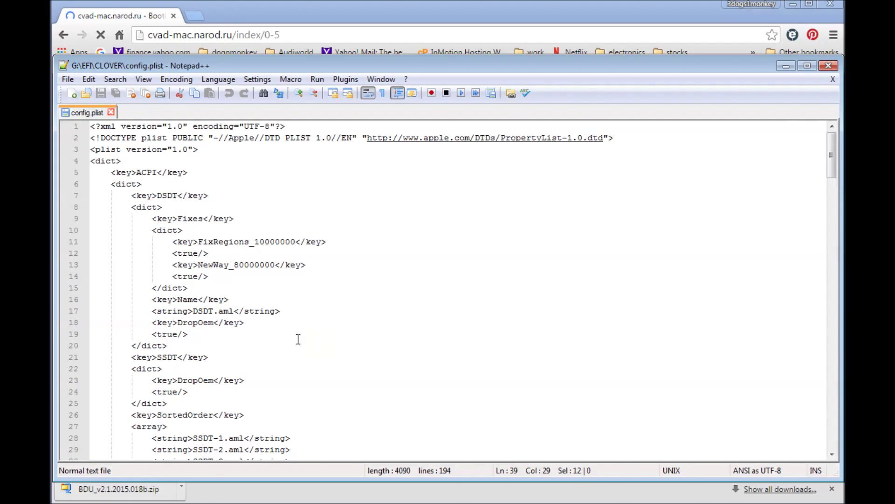
click(828, 66)
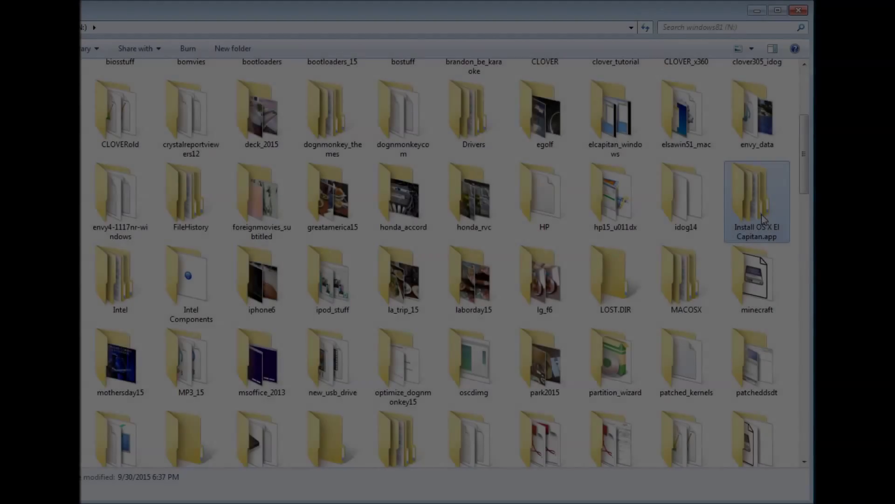
Step: Extract InstallESD.dmg from Install OS X El Capitan.app\Contents\SharedSupport on N: into an InstallESD folder with 7-Zip
double_click(762, 214)
double_click(122, 85)
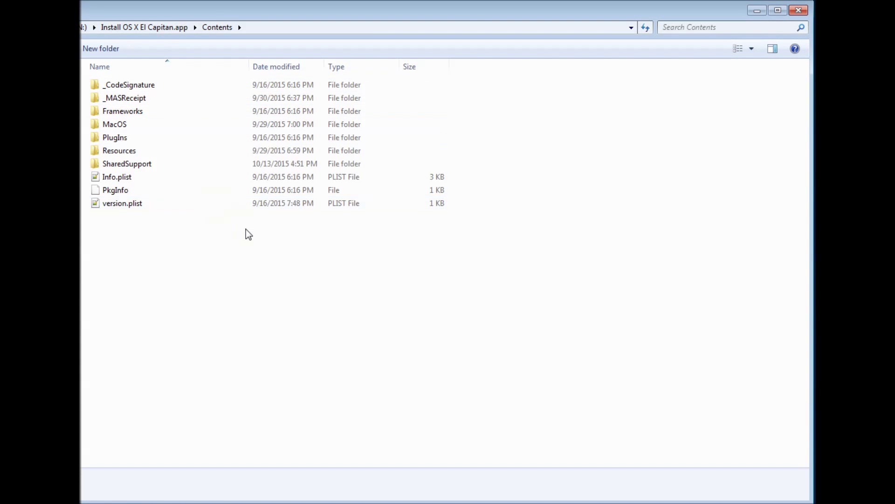
double_click(151, 165)
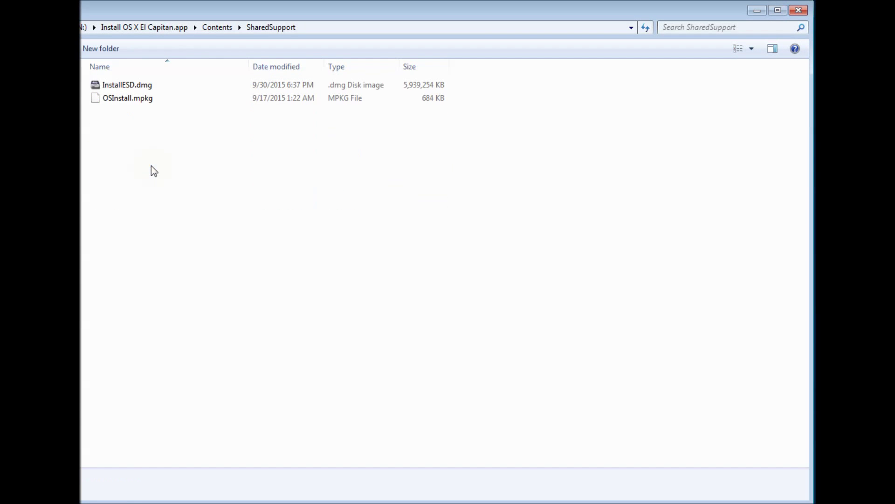
click(146, 86)
right_click(147, 88)
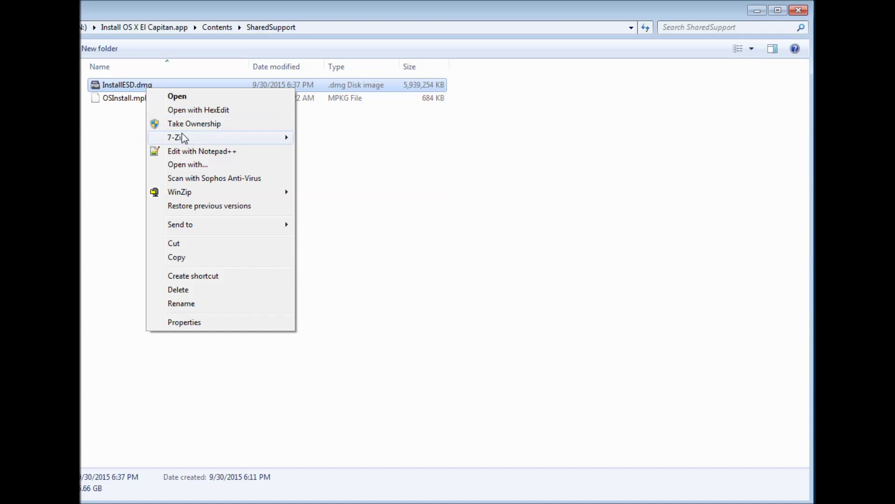
mouse_move(183, 138)
click(352, 179)
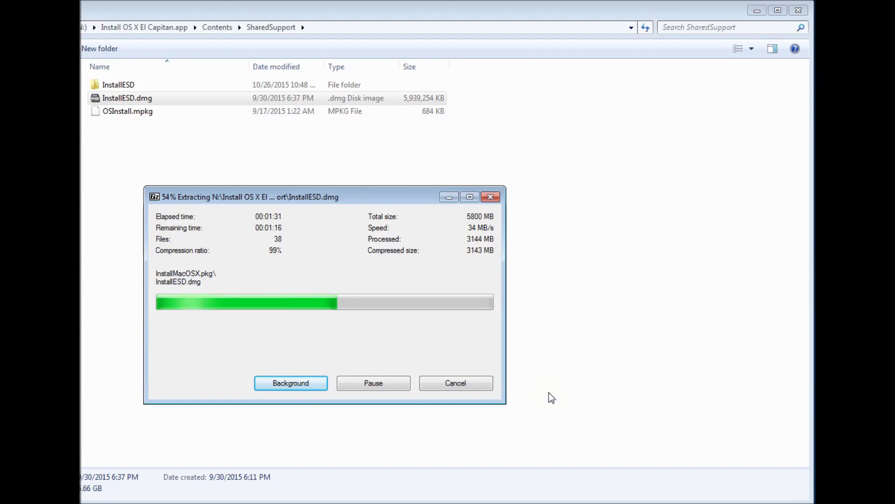
Step: Extract the InstallESD.dmg inside InstallESD\InstallMacOSX.pkg into its own InstallESD subfolder with 7-Zip
double_click(133, 84)
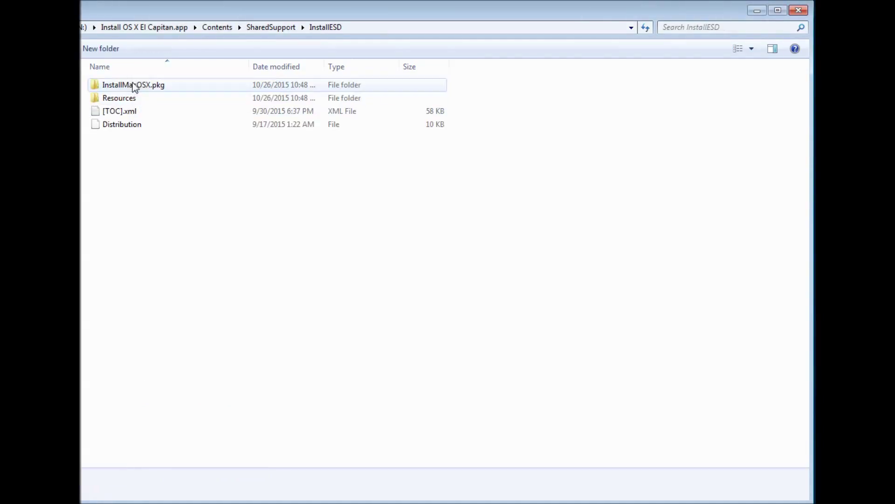
double_click(165, 87)
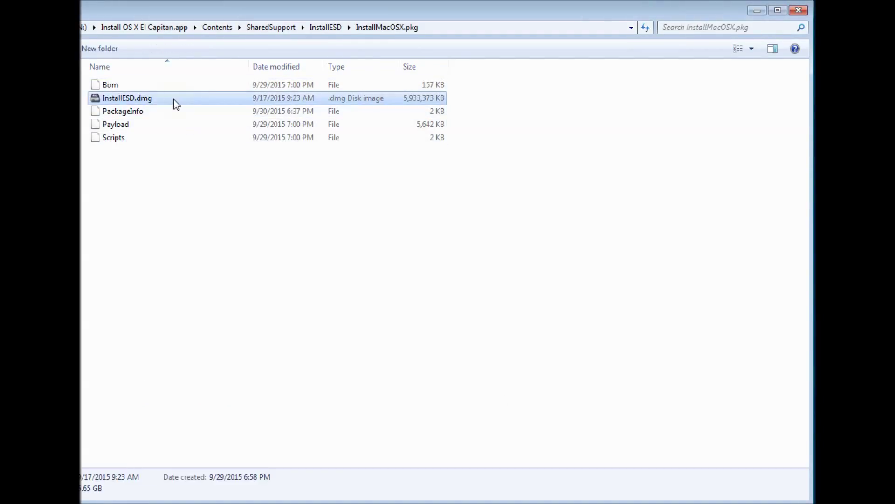
right_click(174, 100)
mouse_move(213, 152)
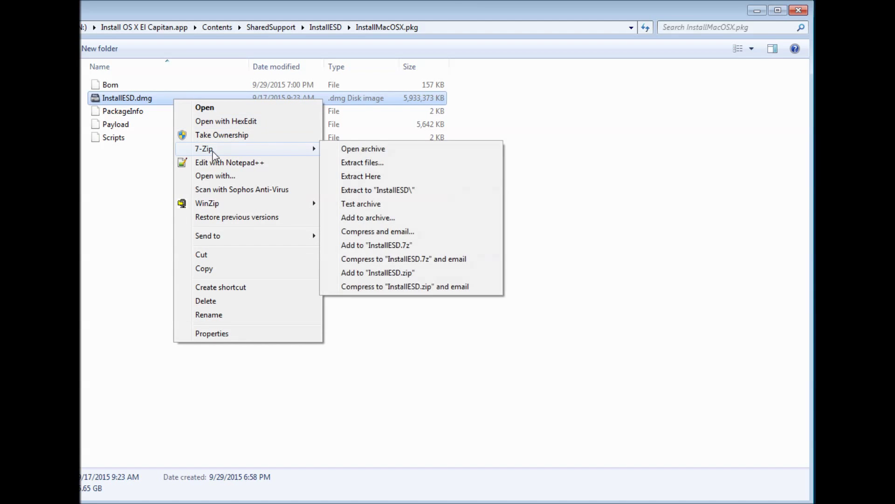
click(383, 190)
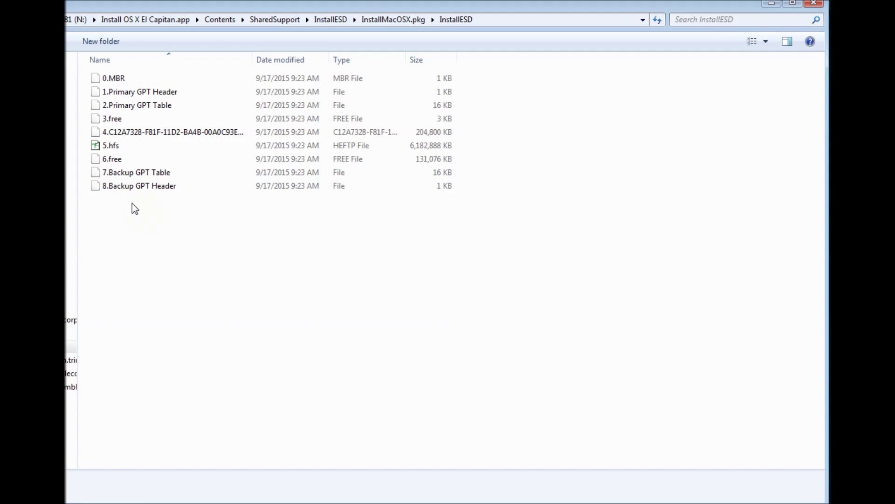
Step: Extract 5.hfs from the InstallMacOSX.pkg\InstallESD folder into a subfolder named 5 with 7-Zip
click(142, 147)
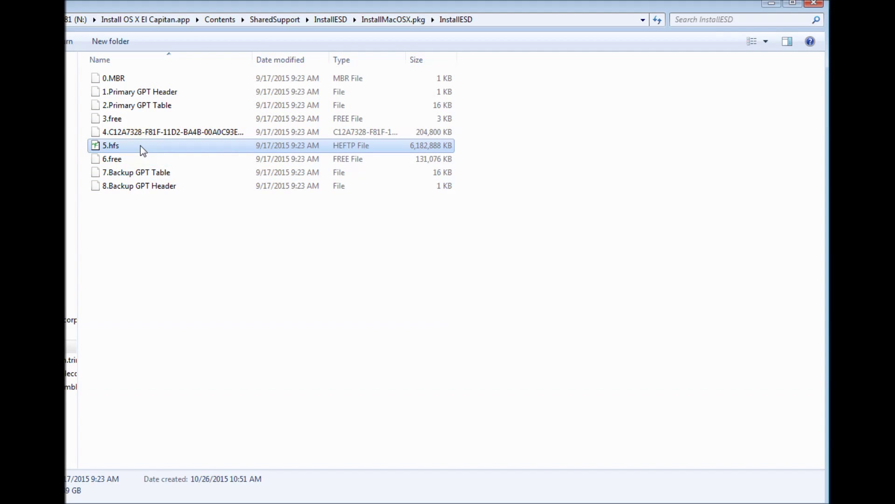
right_click(142, 147)
mouse_move(186, 183)
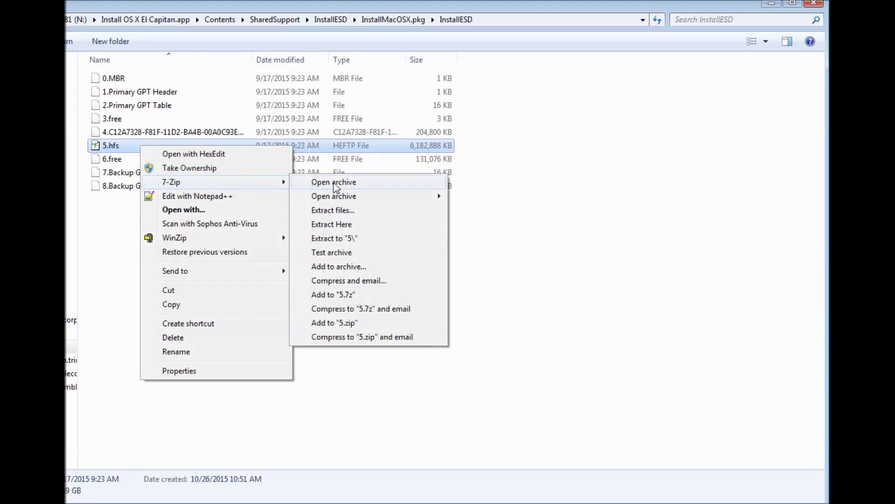
click(351, 239)
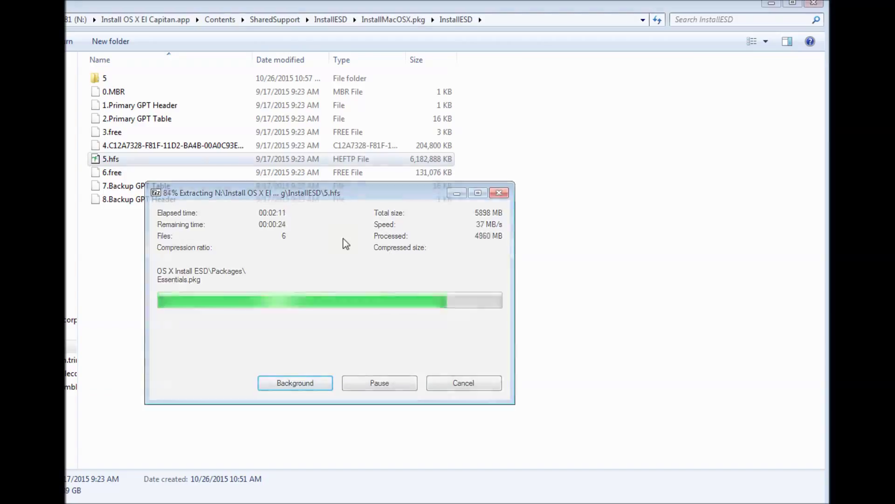
Step: Extract BaseSystem.dmg from 5\OS X Install ESD into a BaseSystem folder with 7-Zip and locate 4.hfs in it
click(122, 81)
double_click(122, 80)
double_click(124, 80)
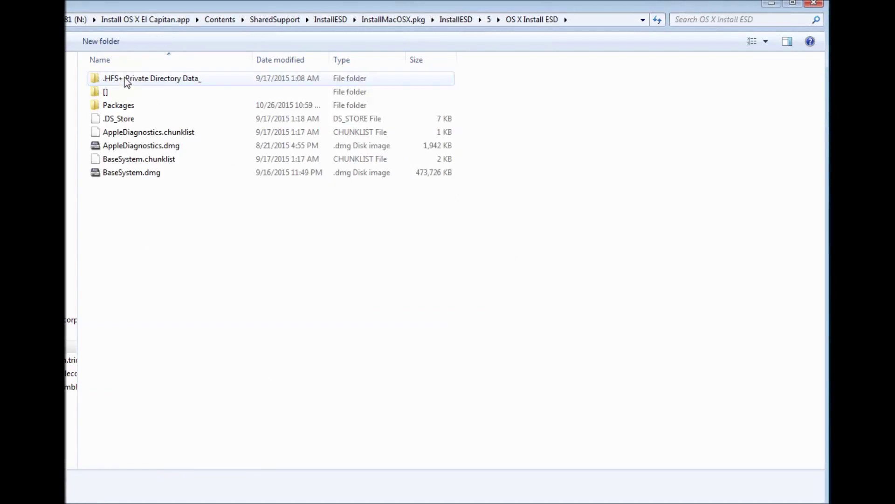
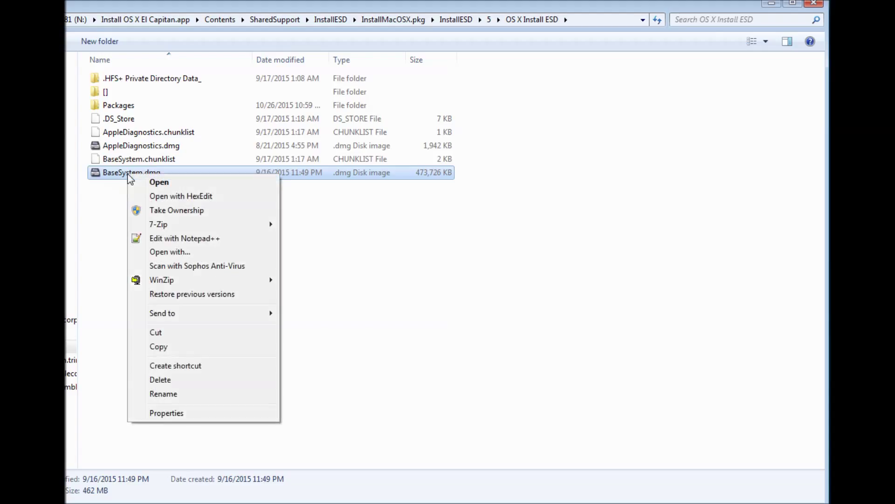
mouse_move(186, 228)
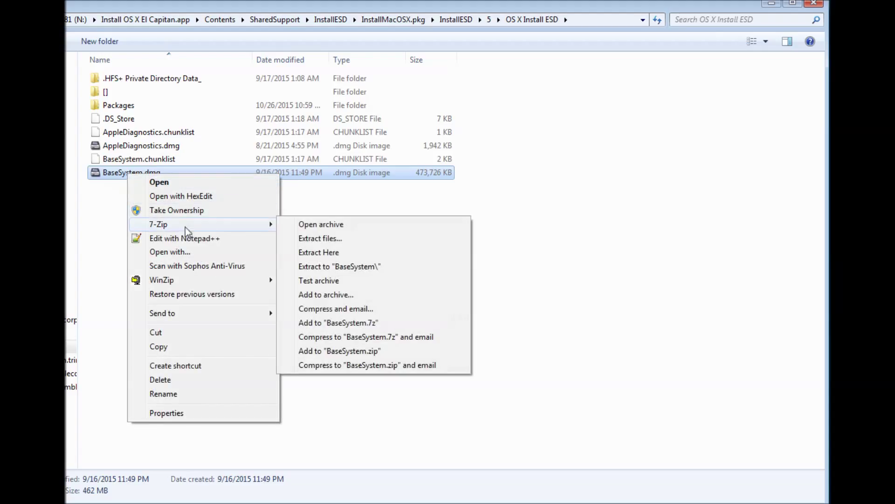
click(377, 273)
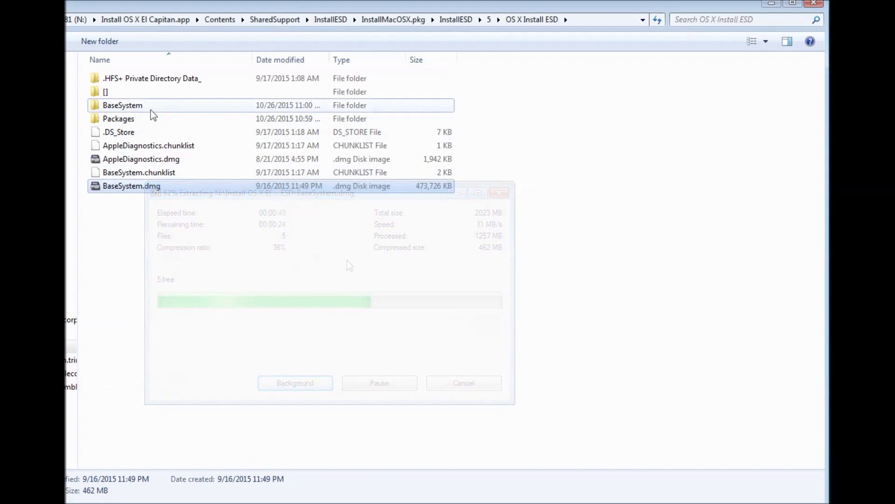
double_click(123, 105)
click(138, 134)
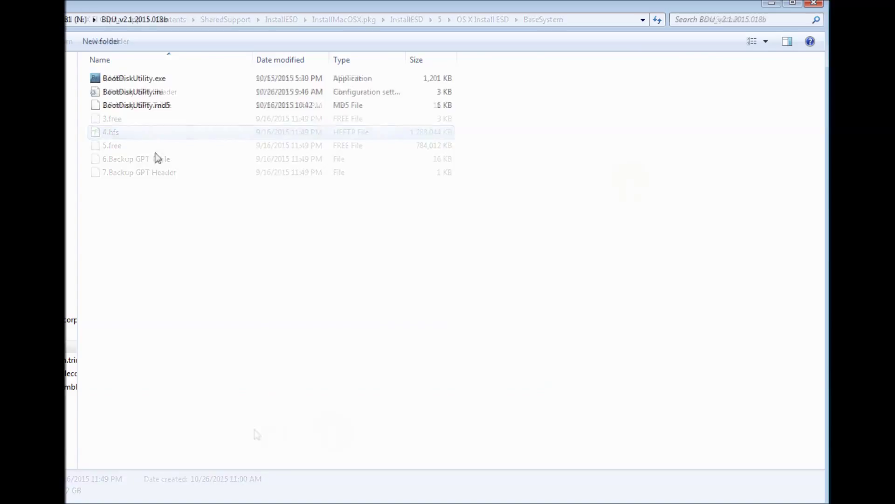
Step: Run BootDiskUtility.exe from BDU_v2.1.2015.018b as administrator and select Part2, the 7.2 GB partition of the USB DISK 3.0
click(151, 81)
right_click(152, 82)
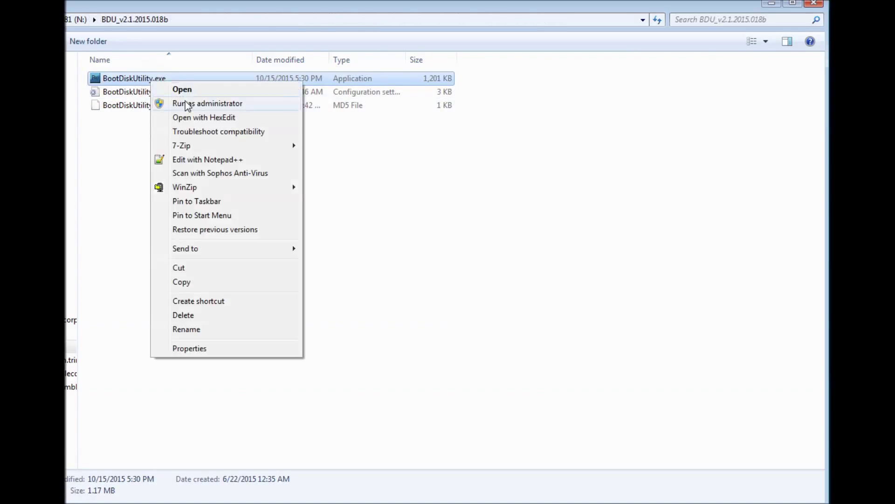
click(178, 107)
click(125, 266)
click(190, 287)
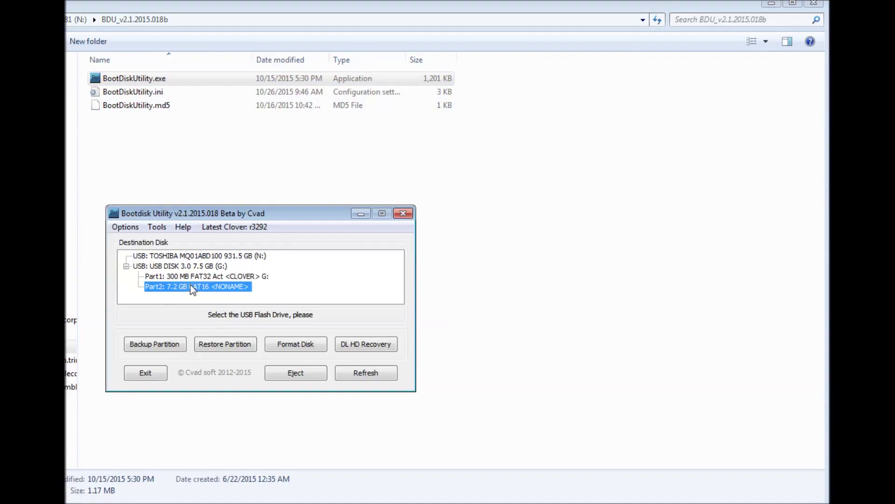
Step: Start restoring the selected partition and browse for the image to Install OS X El Capitan.app\Contents\SharedSupport\InstallESD\InstallMacOSX.pkg\InstallESD on N:
click(230, 345)
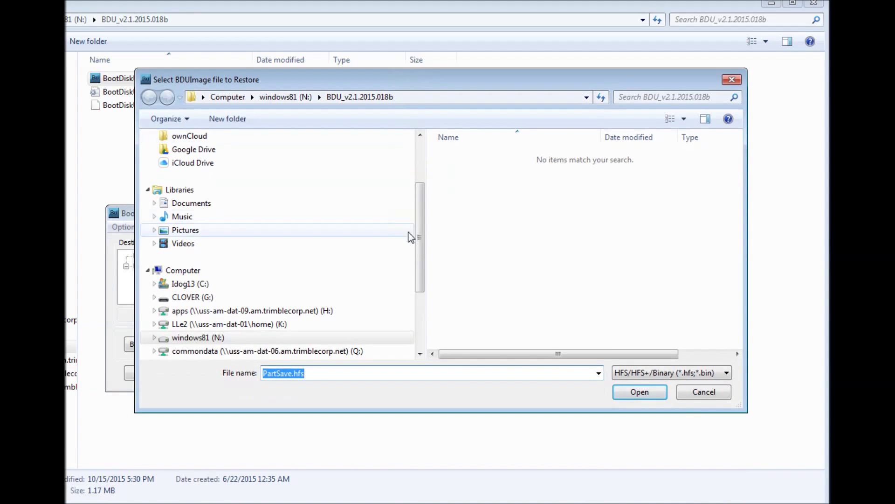
drag(419, 237, 421, 272)
drag(420, 192, 419, 252)
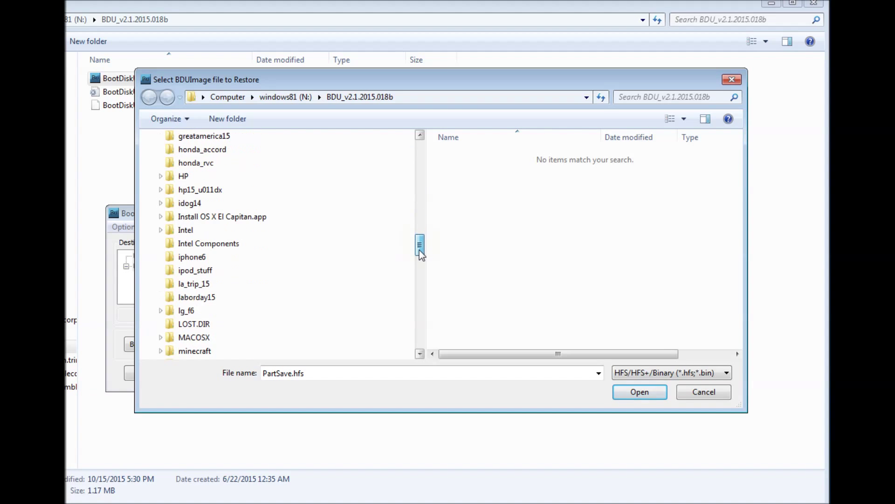
click(160, 217)
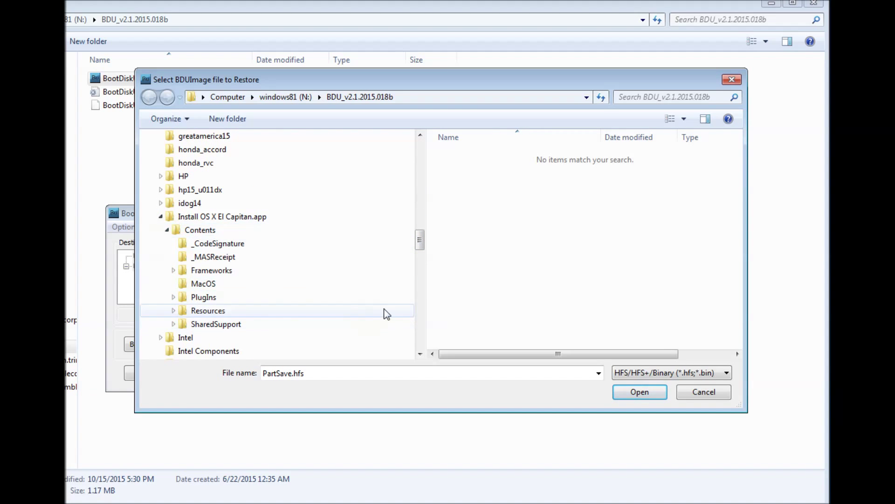
click(173, 324)
mouse_move(420, 247)
mouse_down()
mouse_move(420, 259)
mouse_move(423, 251)
mouse_up()
click(179, 283)
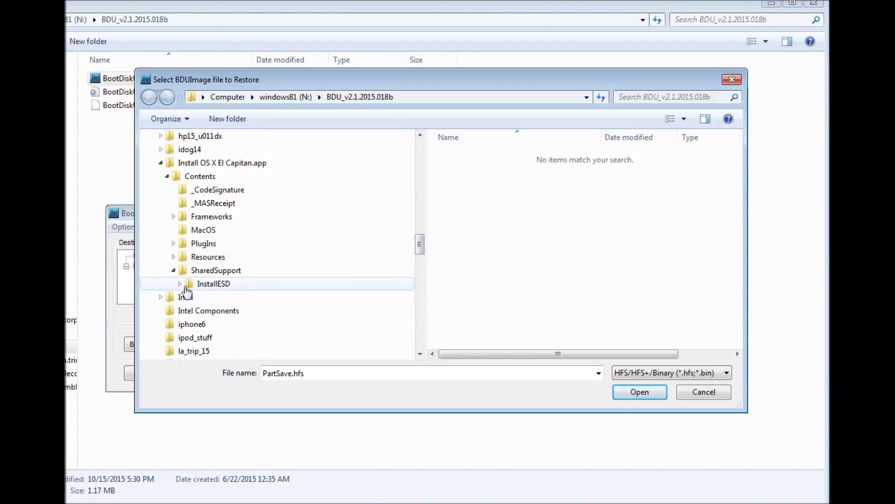
click(186, 297)
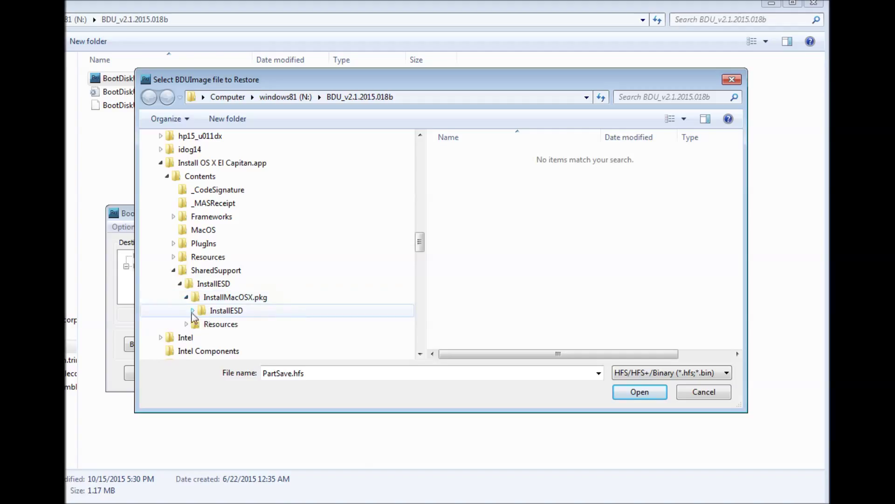
click(192, 310)
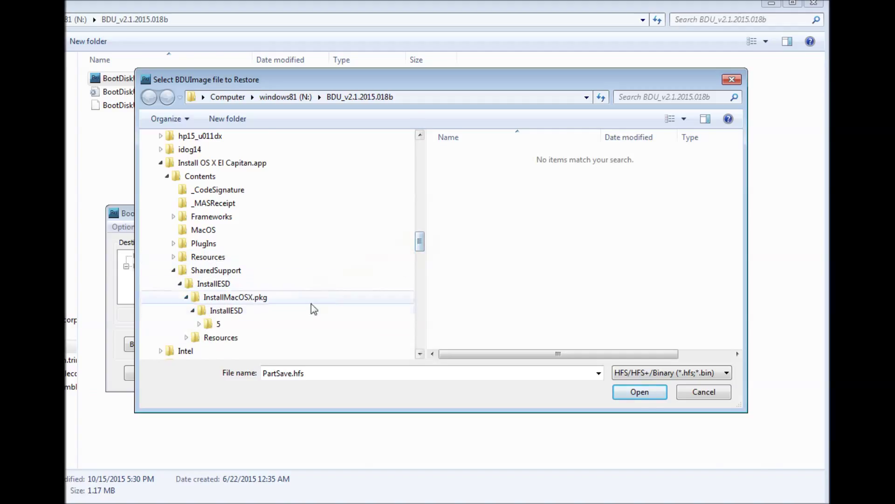
Step: Restore 4.hfs from 5\OS X Install ESD\BaseSystem onto the USB drive's Part2 and recheck the drive's partitions
drag(746, 411, 776, 476)
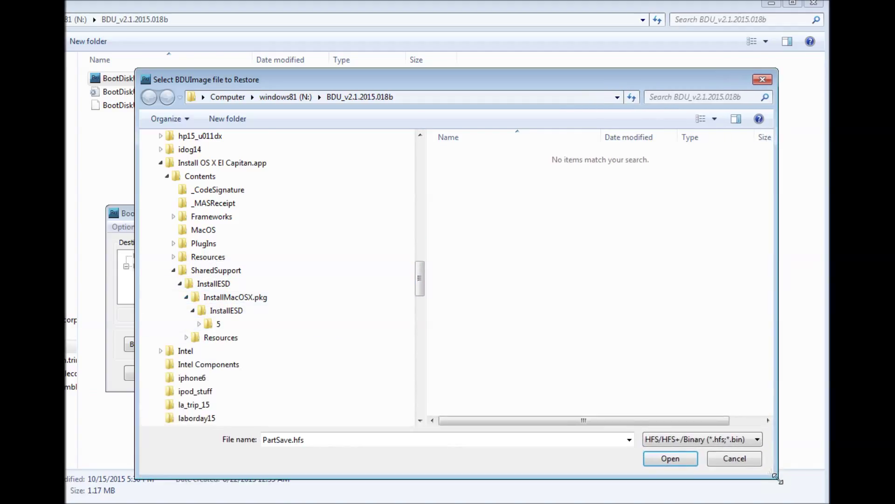
click(199, 325)
click(206, 337)
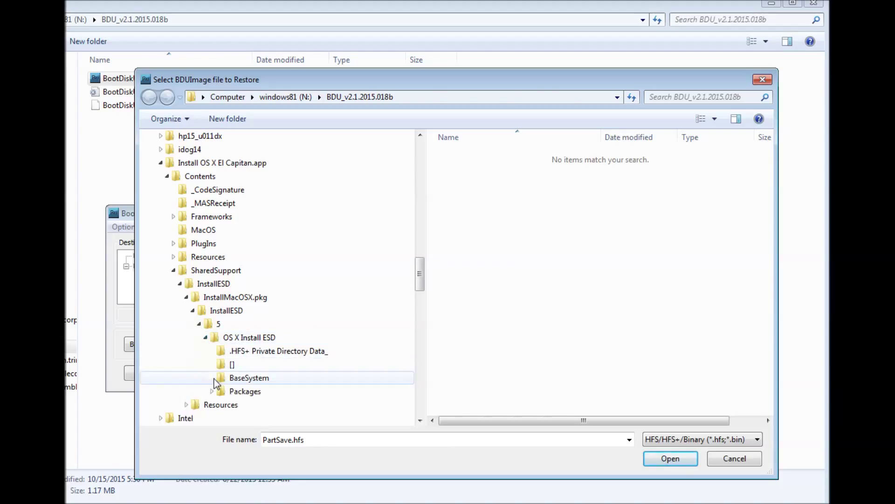
click(249, 378)
click(513, 156)
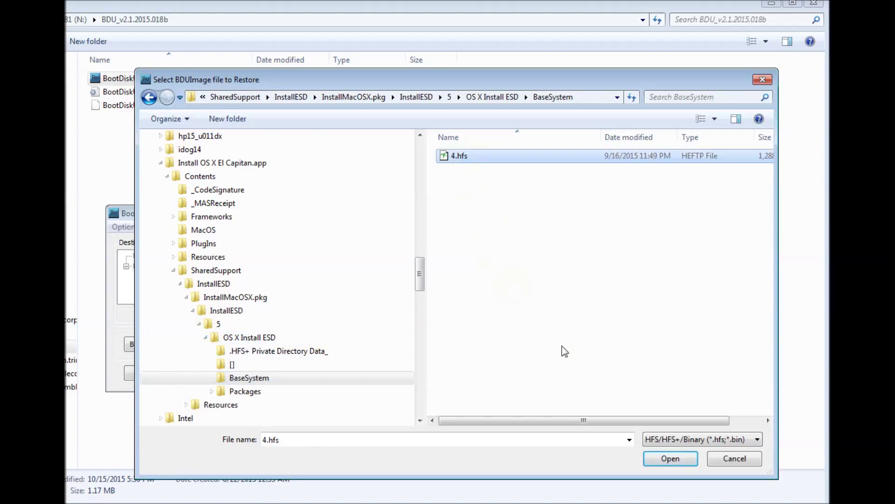
click(671, 458)
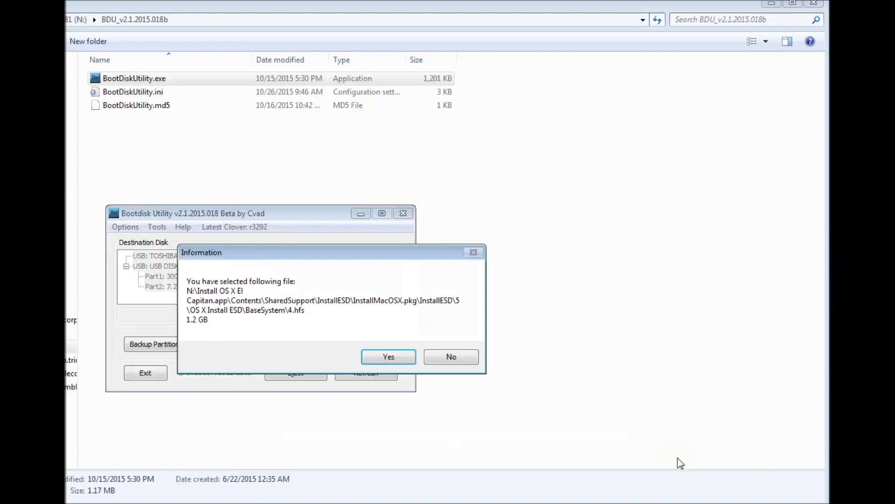
click(389, 358)
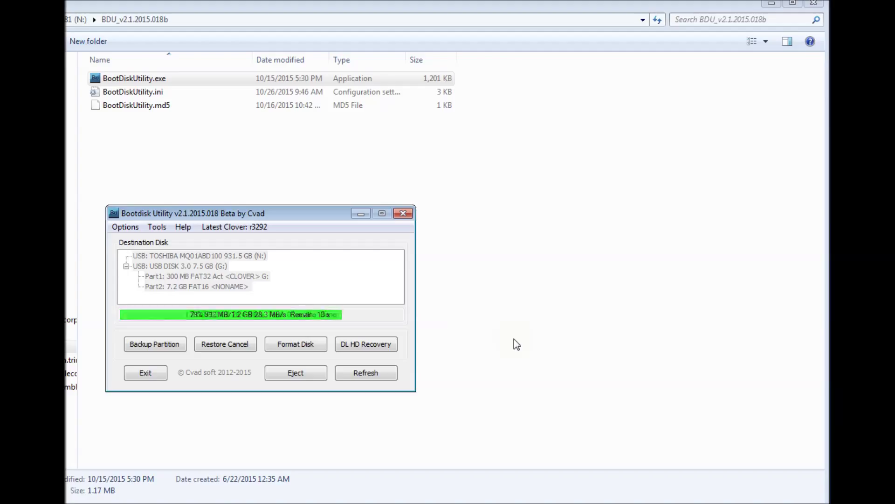
click(125, 266)
click(199, 286)
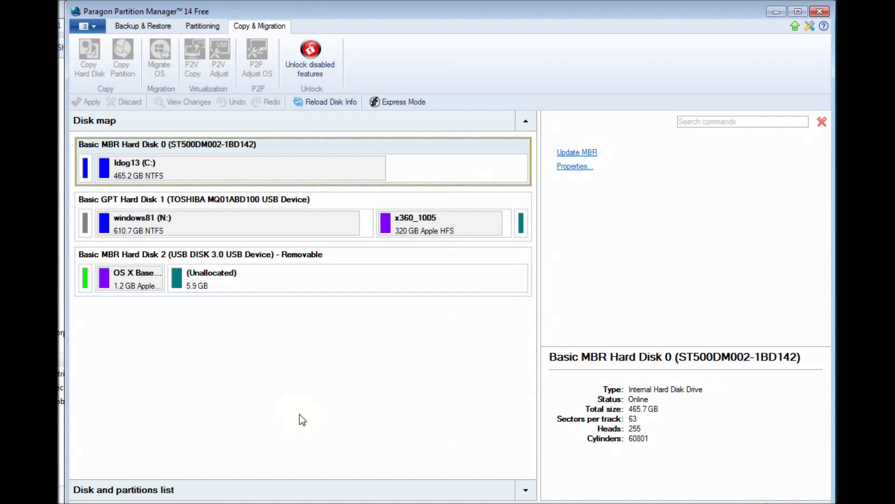
Step: Switch to Paragon Partition Manager, resize the USB drive's OS X Base System partition to 7,394 MB and apply the change
click(129, 282)
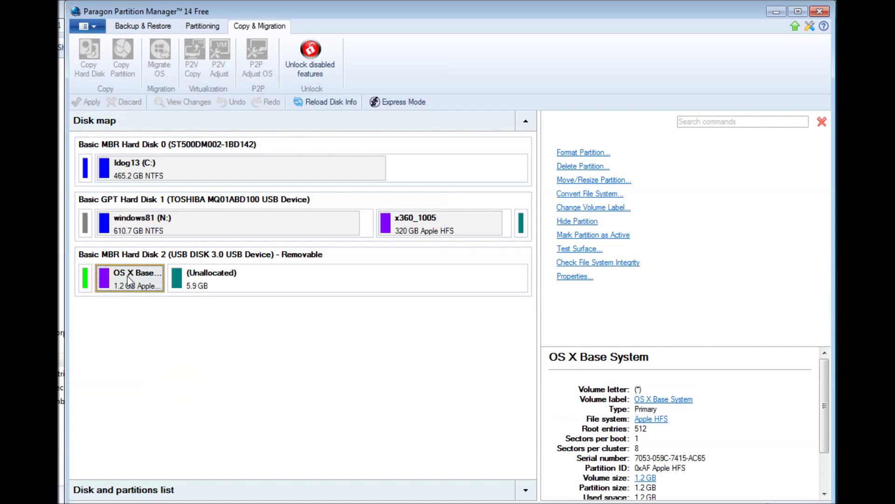
right_click(152, 280)
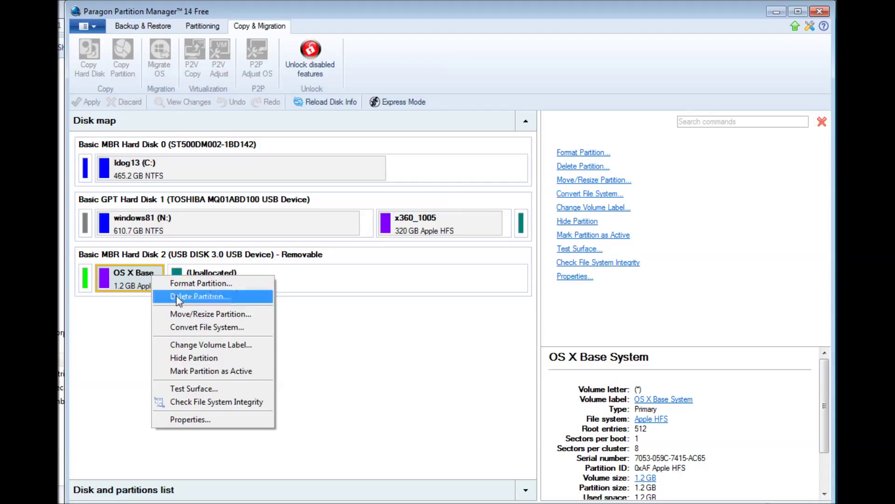
click(202, 314)
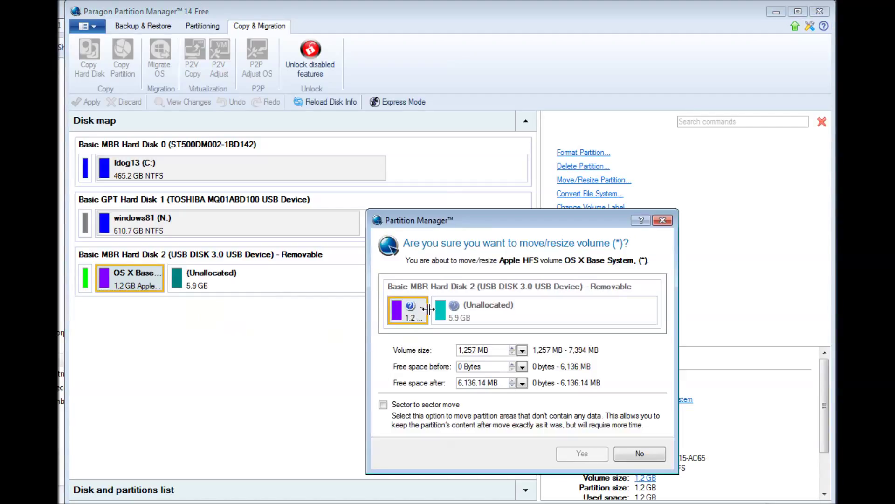
drag(428, 317, 664, 317)
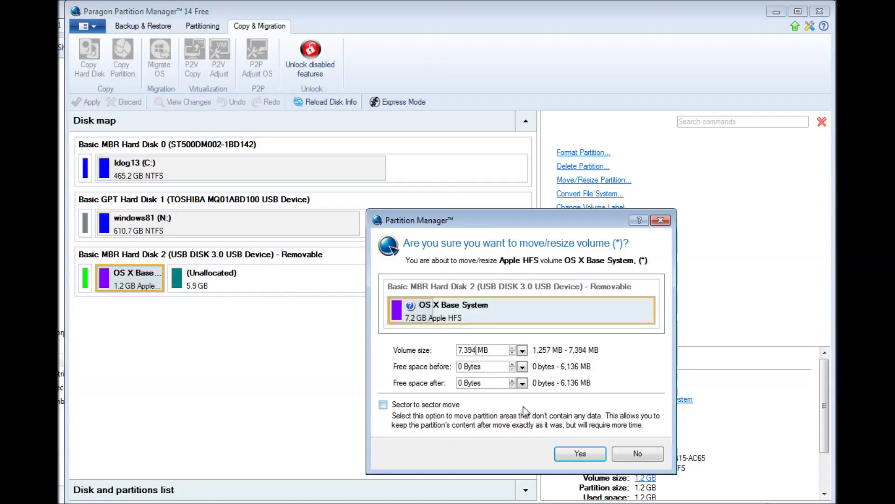
click(580, 454)
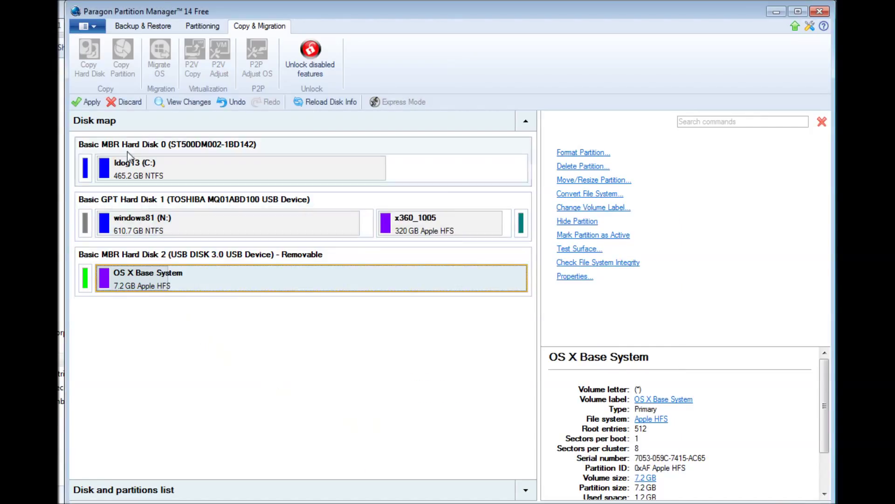
click(86, 102)
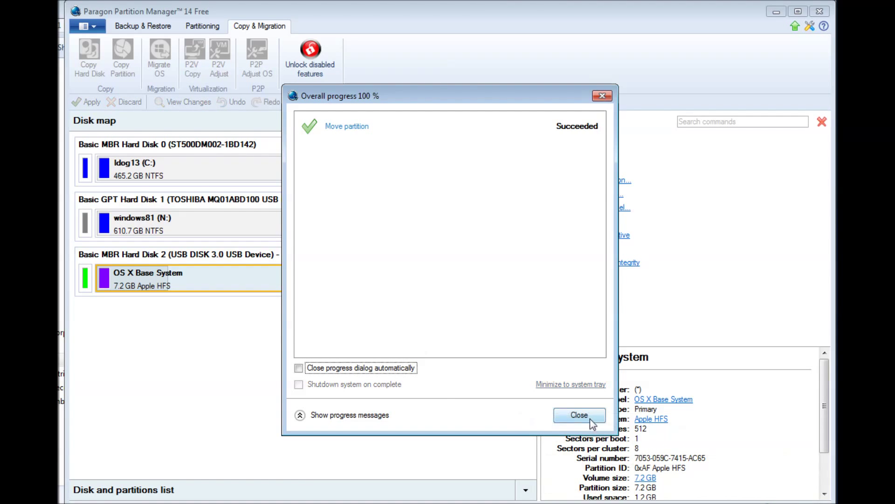
click(591, 422)
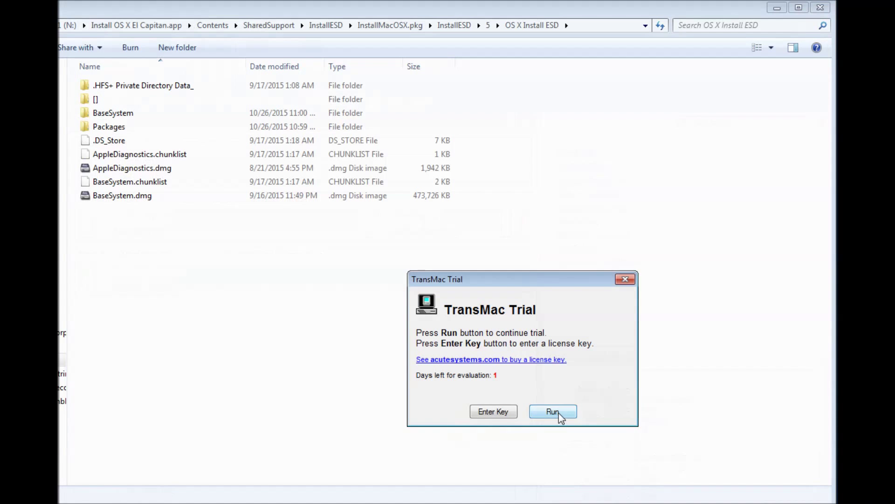
Step: Run the TransMac trial and open the OS X Base System volume on USB DISK 3.0
click(553, 411)
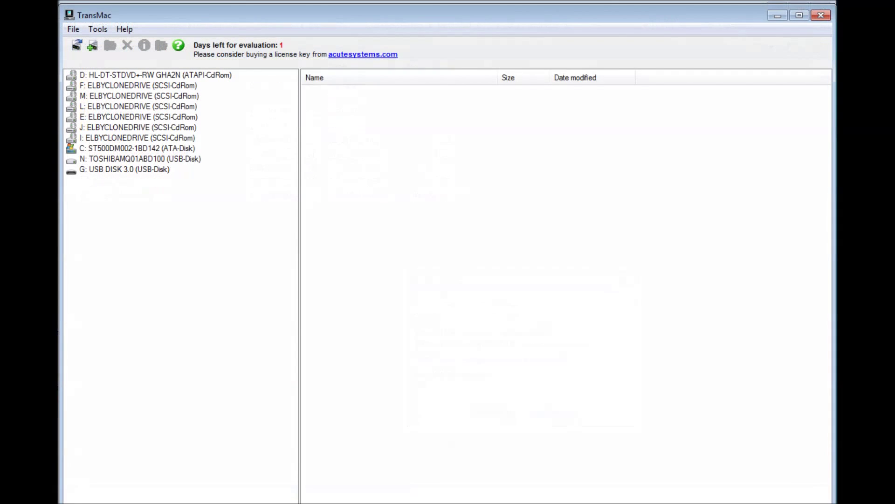
drag(62, 8, 77, 21)
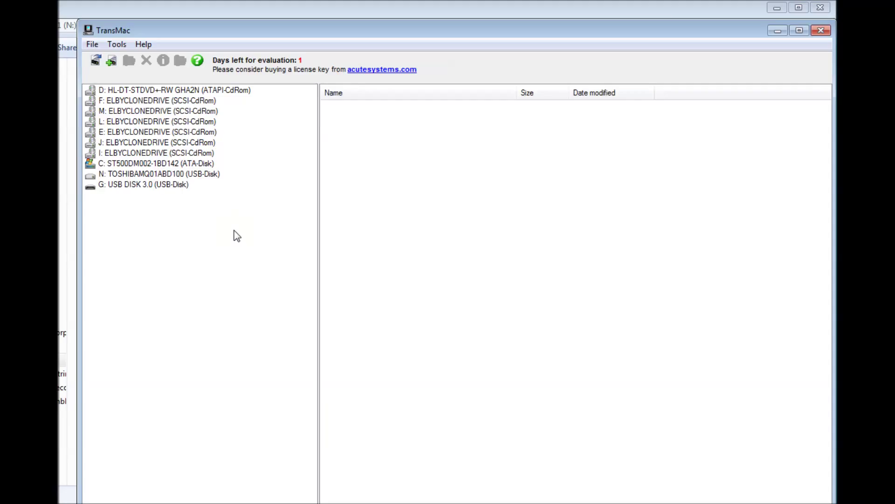
click(142, 186)
click(139, 195)
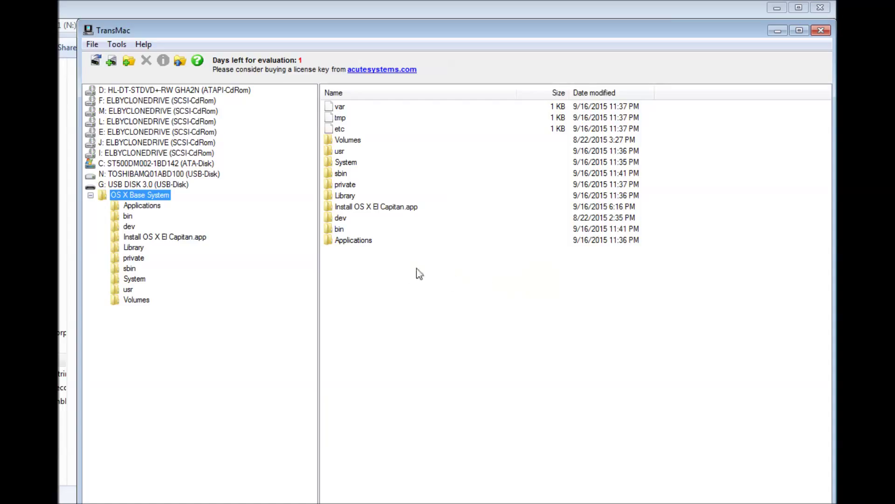
Step: Delete the 1 KB Packages file from the volume's System\Installation folder
double_click(349, 164)
double_click(364, 119)
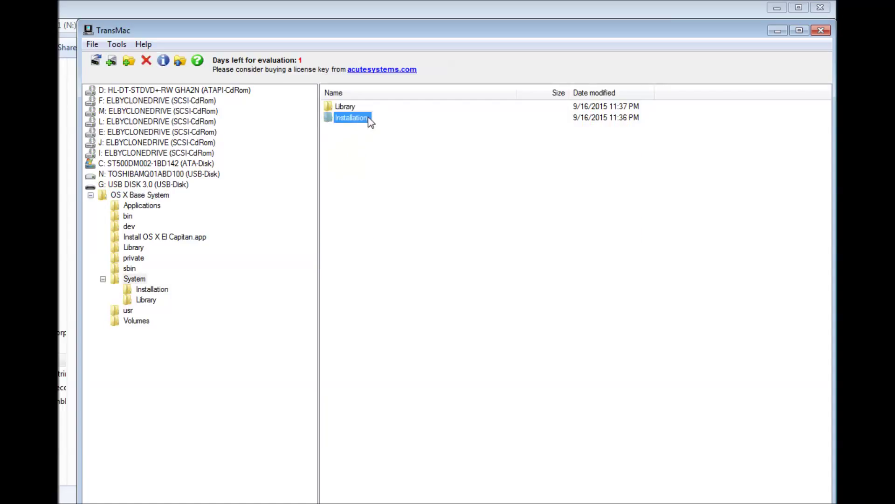
right_click(362, 108)
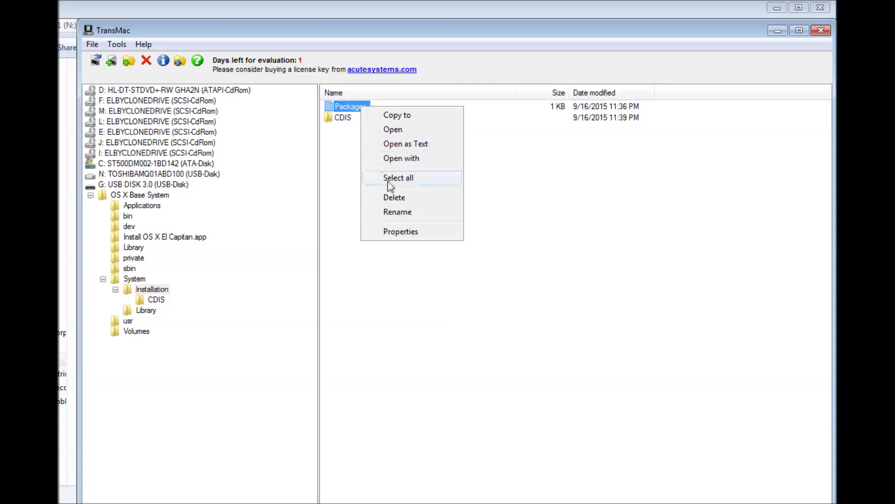
click(401, 196)
click(429, 287)
Step: Start copying files into System\Installation and browse to Install OS X El Capitan.app\Contents\SharedSupport\InstallESD on the windows81 (N:) drive
right_click(413, 150)
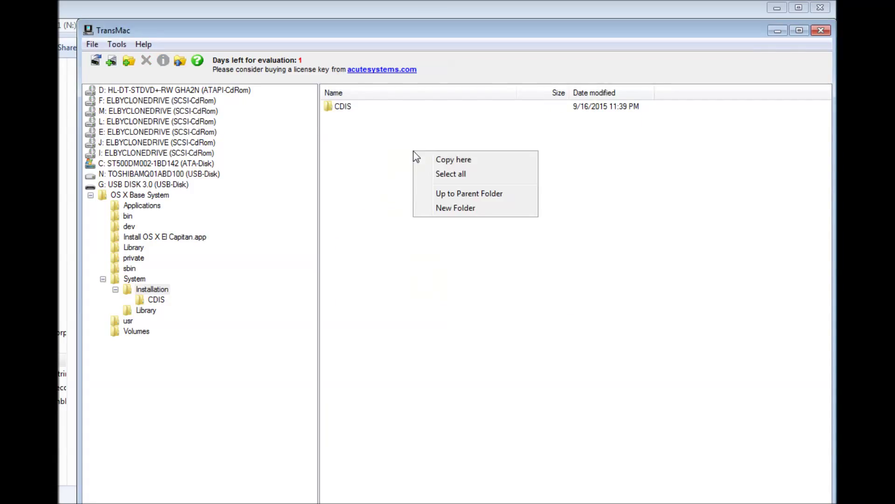
click(479, 164)
click(238, 84)
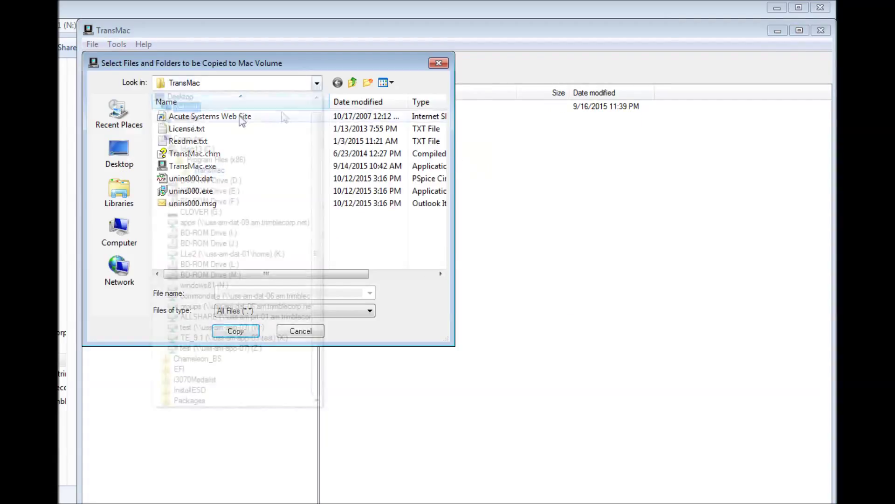
click(234, 255)
drag(441, 107, 443, 149)
double_click(214, 125)
double_click(195, 116)
double_click(194, 191)
double_click(189, 117)
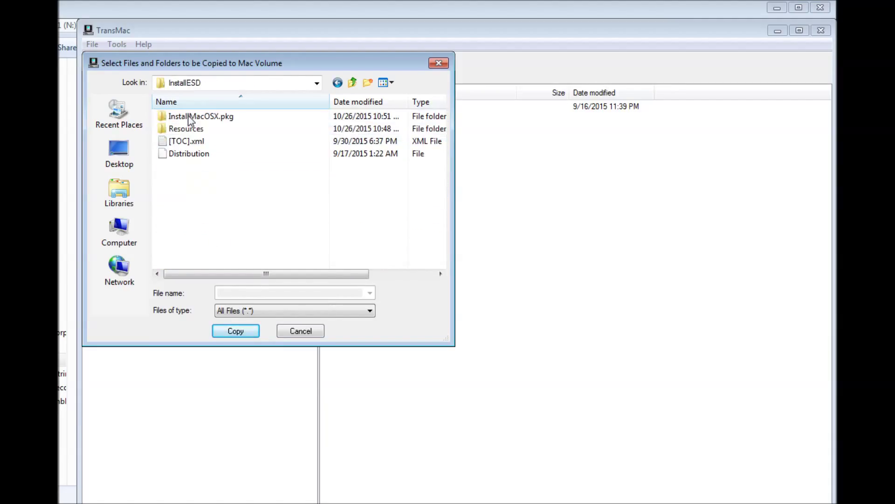
Step: Copy the Packages folder from InstallMacOSX.pkg\InstallESD\5\OS X Install ESD into the USB volume's System\Installation folder
double_click(208, 117)
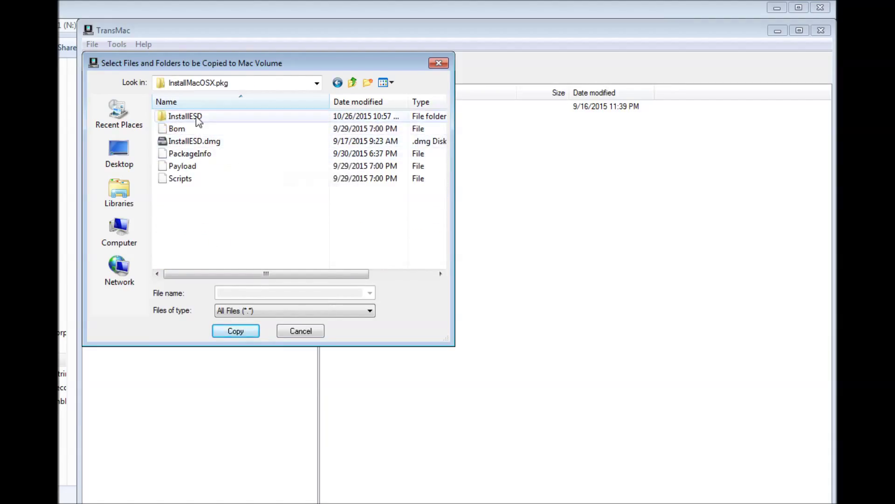
double_click(200, 118)
double_click(176, 118)
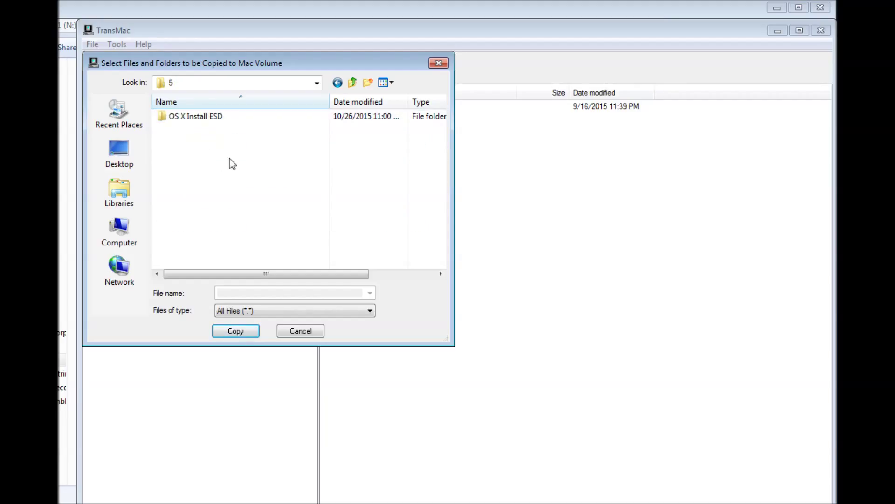
double_click(213, 119)
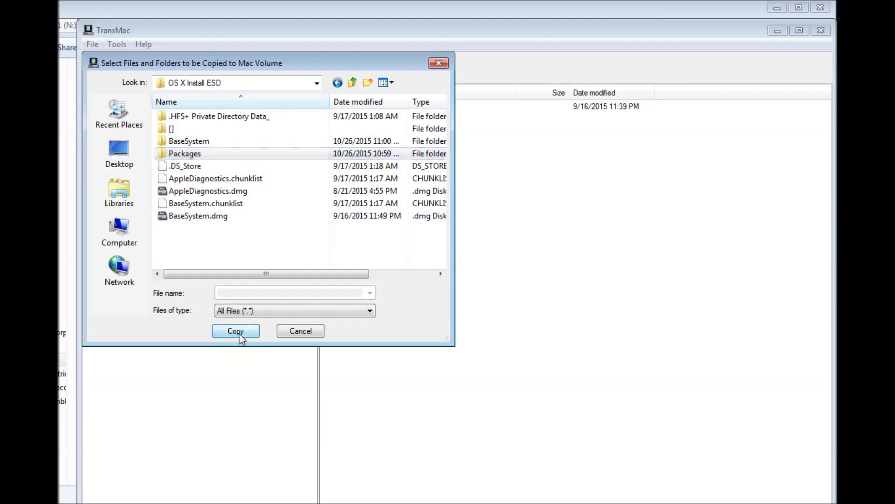
click(236, 331)
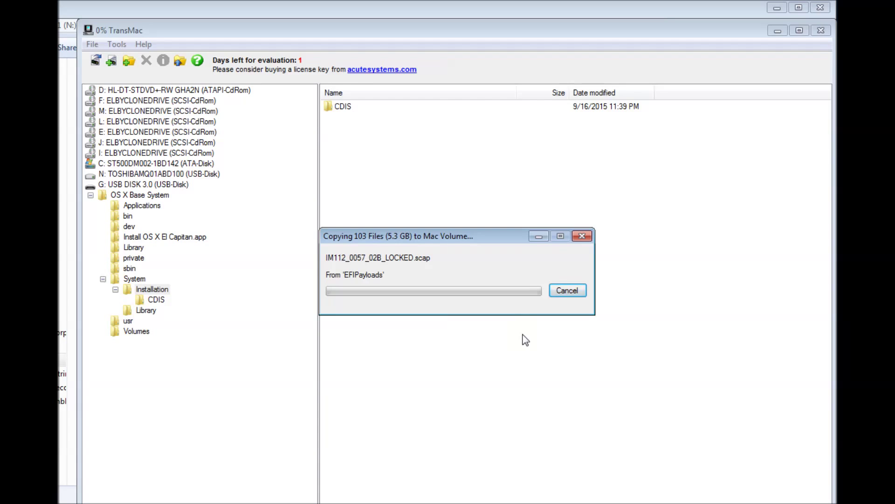